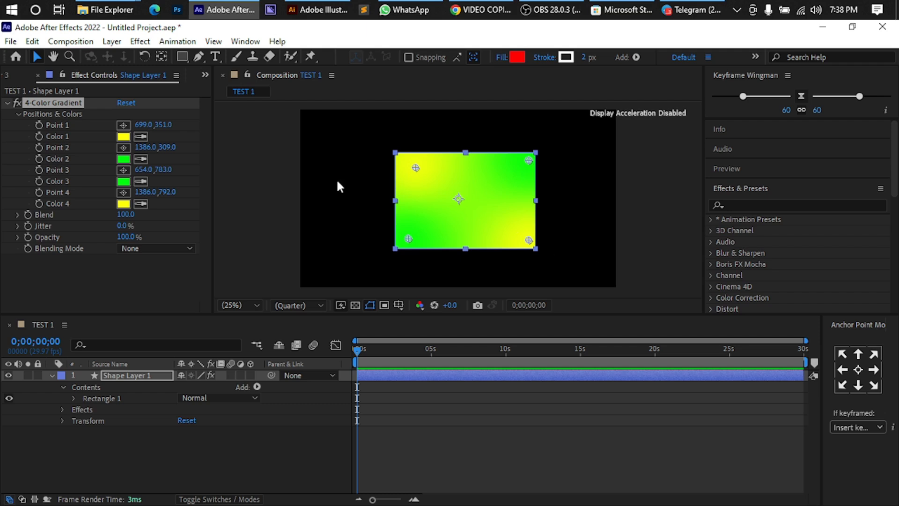
- Bring the Project panel to the front in place of Effect Controls and select the TEST 1 composition
{"action": "left_click", "coordinate": [207, 75]}
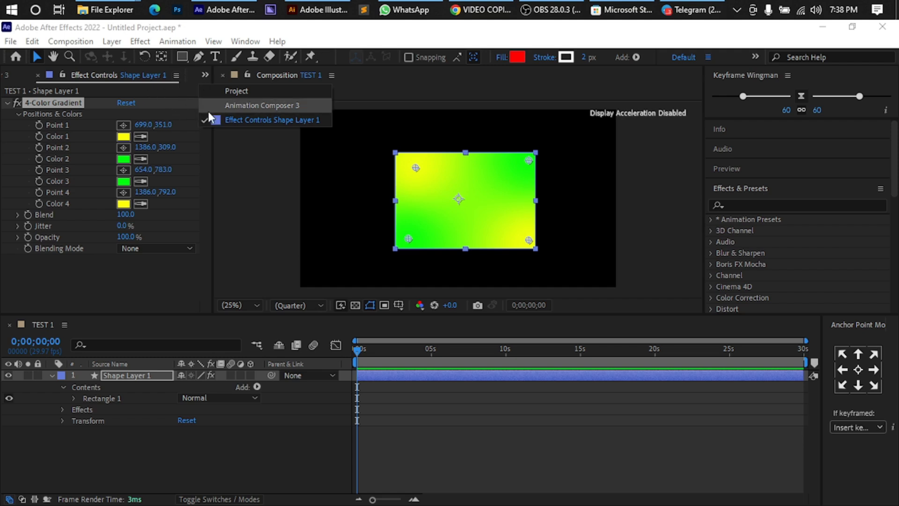
{"action": "left_click", "coordinate": [227, 91]}
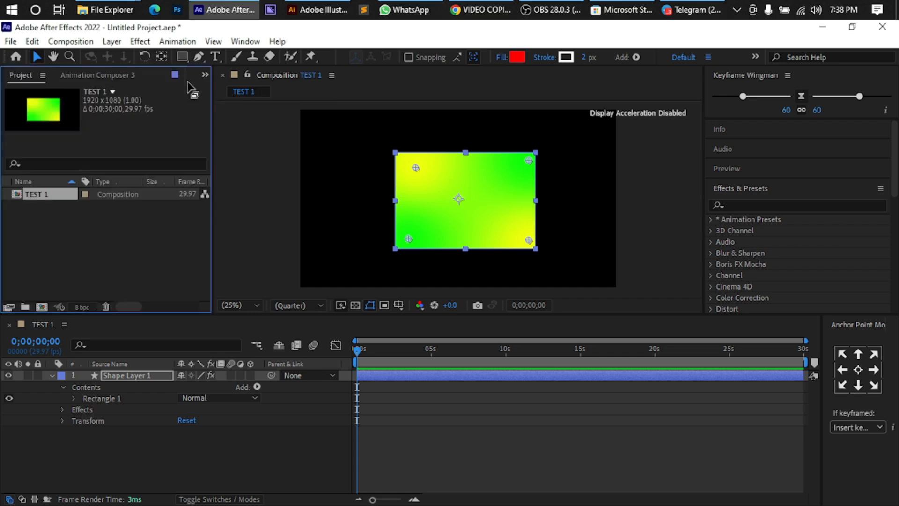
{"action": "left_click", "coordinate": [244, 41]}
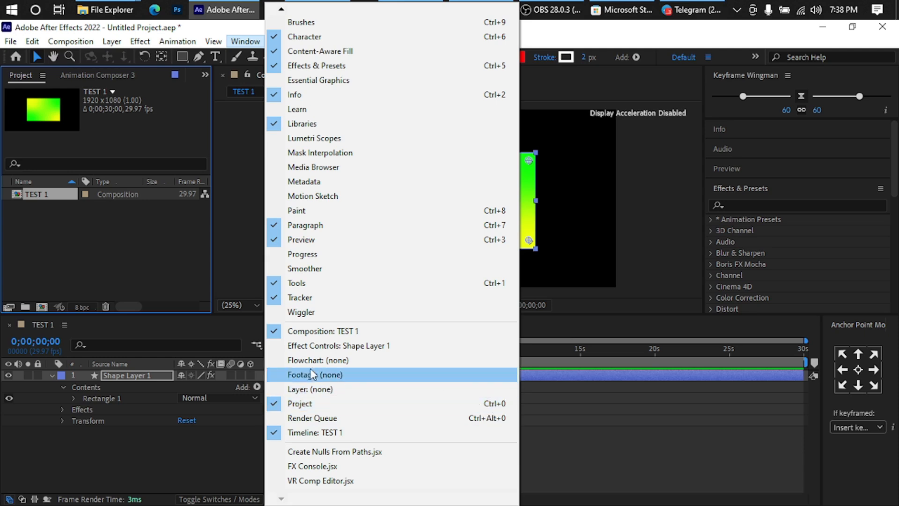
{"action": "left_click", "coordinate": [151, 238]}
{"action": "left_click", "coordinate": [151, 237]}
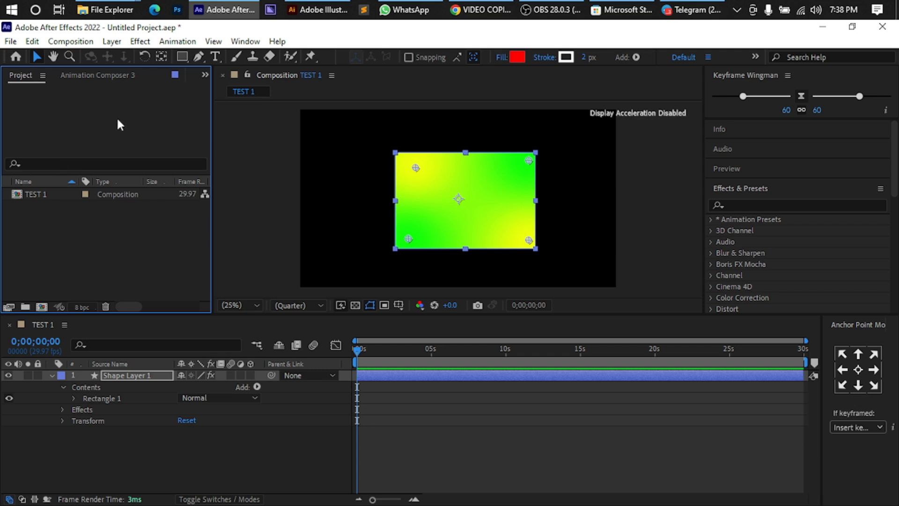
{"action": "left_click", "coordinate": [56, 194]}
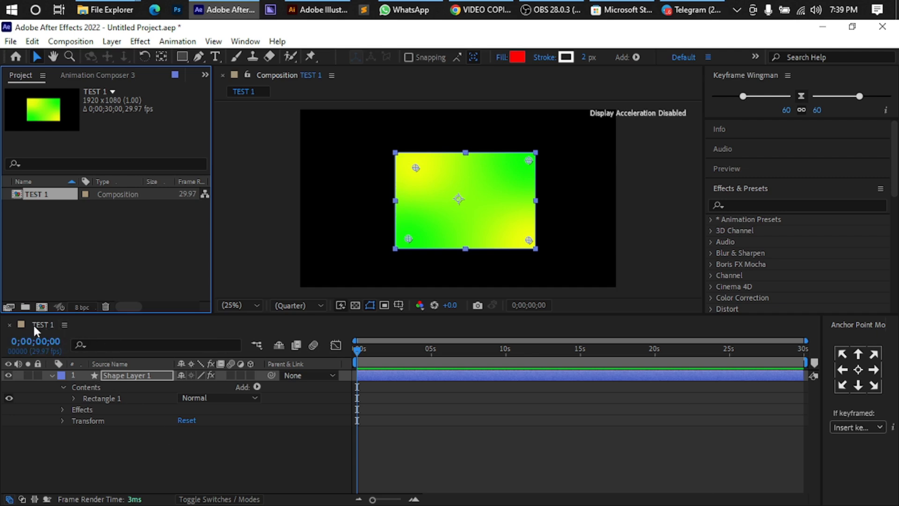
- Collapse Shape Layer 1's properties and add a new text layer reading "text" to the TEST 1 composition
{"action": "left_click", "coordinate": [127, 375]}
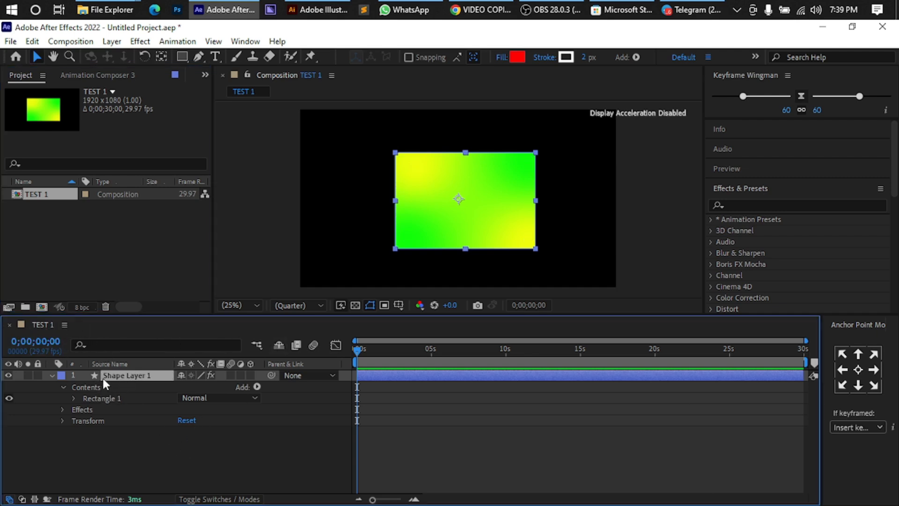
{"action": "left_click", "coordinate": [52, 374]}
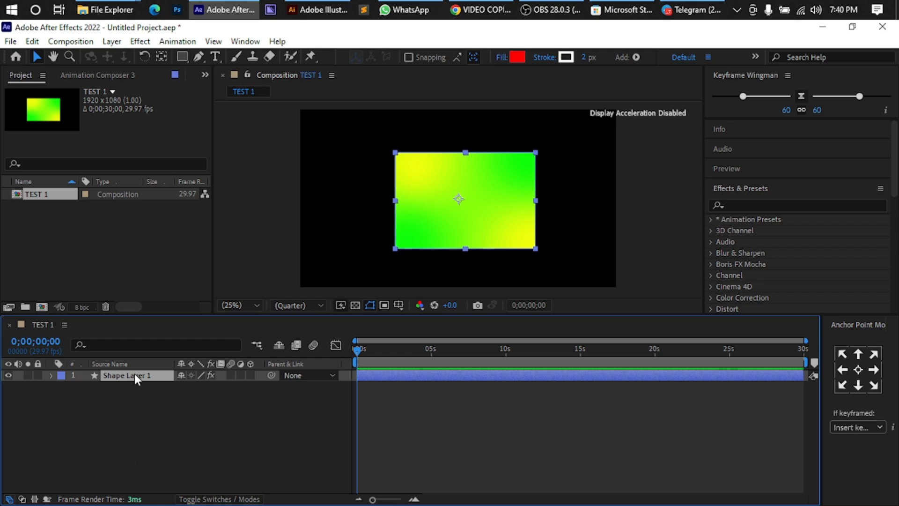
{"action": "right_click", "coordinate": [131, 401]}
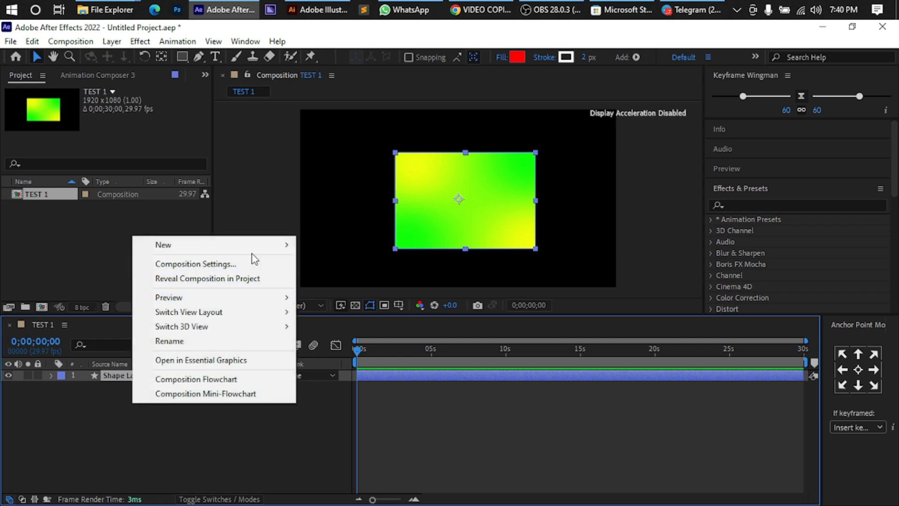
{"action": "right_click", "coordinate": [168, 439]}
{"action": "mouse_move", "coordinate": [295, 284]}
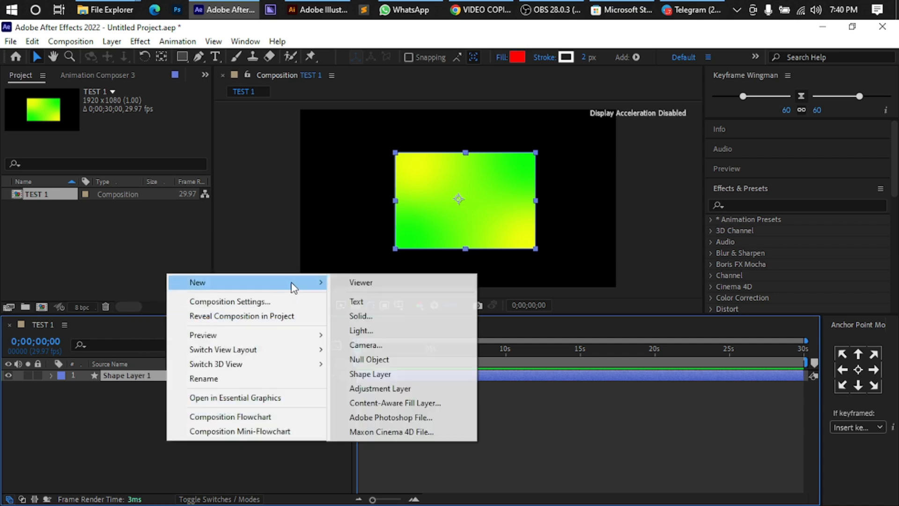
{"action": "left_click", "coordinate": [356, 302]}
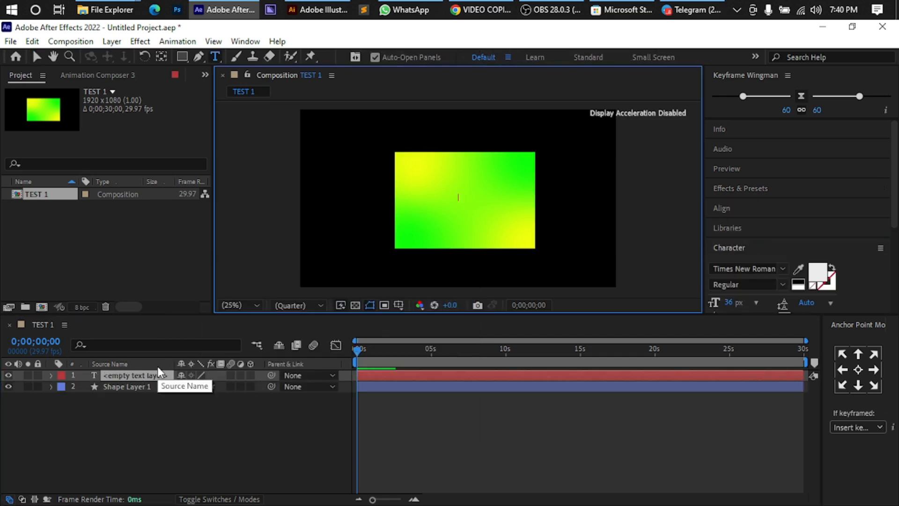
{"action": "type", "text": "text"}
{"action": "key", "text": "ctrl+a"}
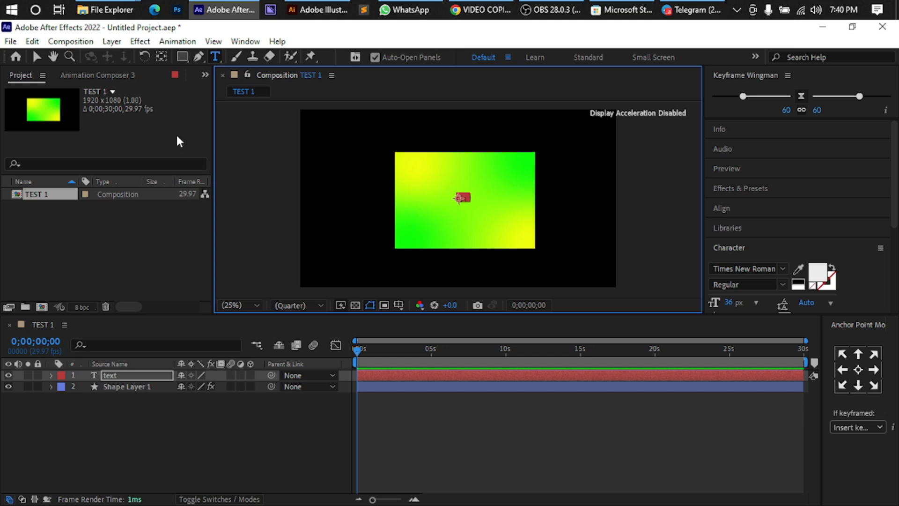
{"action": "left_click", "coordinate": [39, 55]}
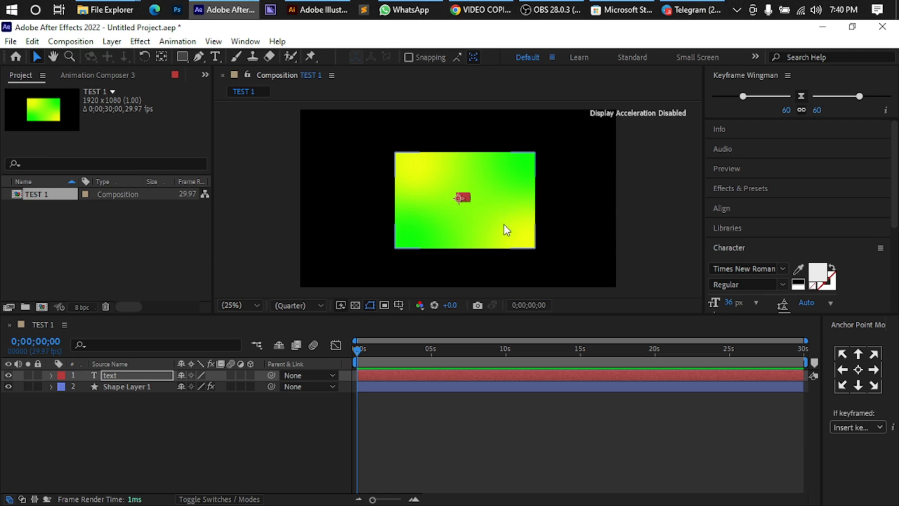
- Expand the Libraries panel and close it, removing it from the workspace
{"action": "left_click", "coordinate": [755, 245]}
{"action": "left_click", "coordinate": [769, 247]}
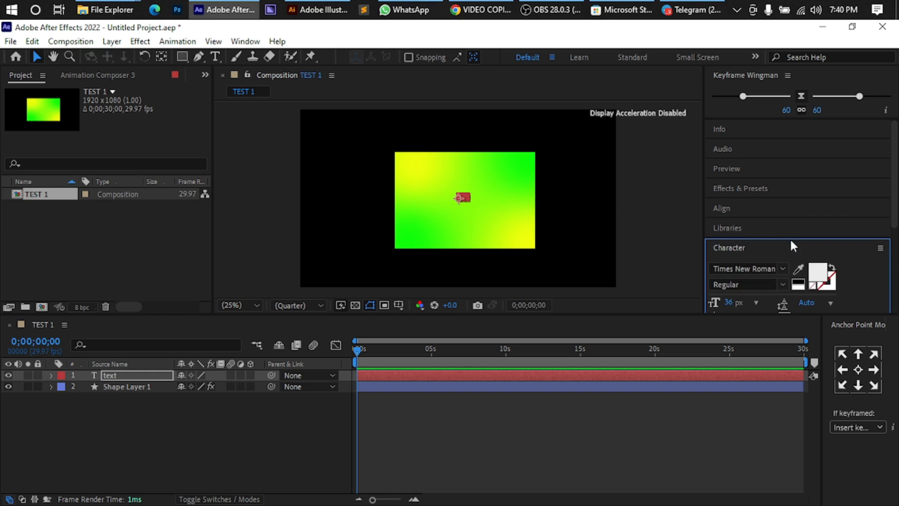
{"action": "left_click", "coordinate": [793, 246]}
{"action": "left_click", "coordinate": [796, 248]}
{"action": "left_click", "coordinate": [796, 228]}
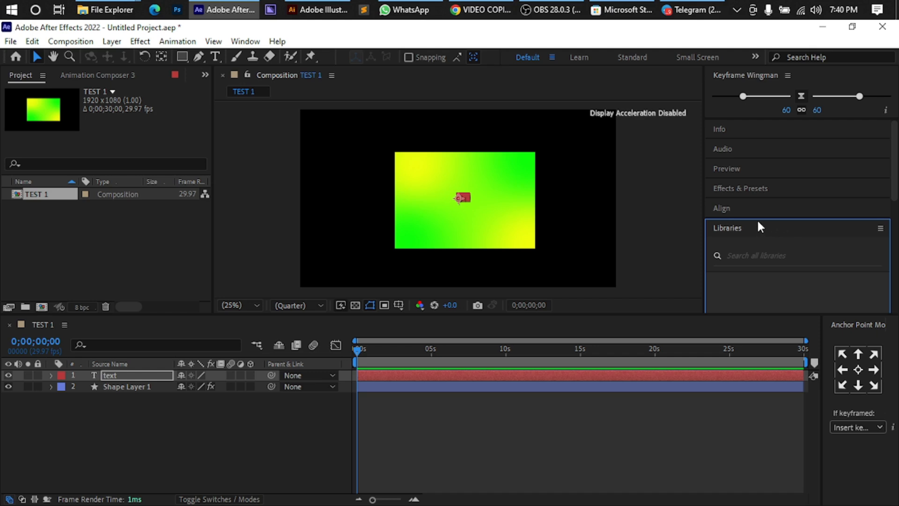
{"action": "left_click", "coordinate": [879, 228]}
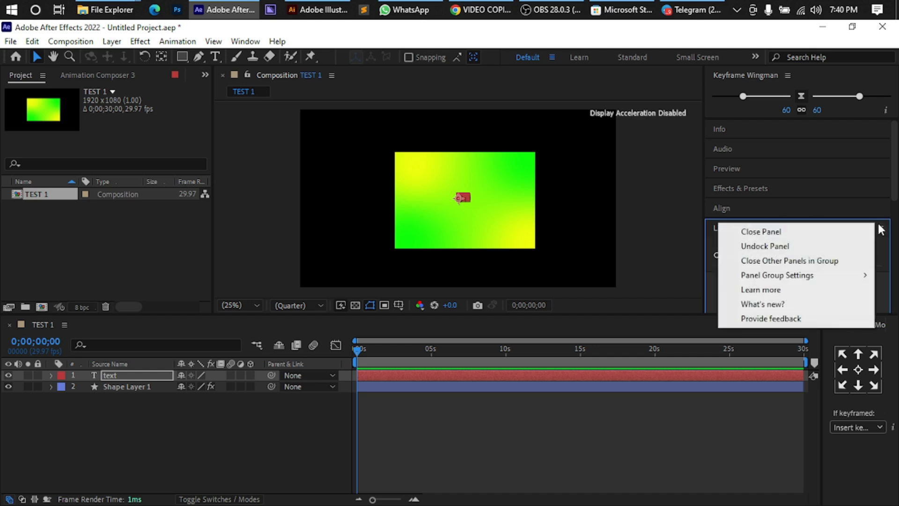
{"action": "left_click", "coordinate": [770, 234]}
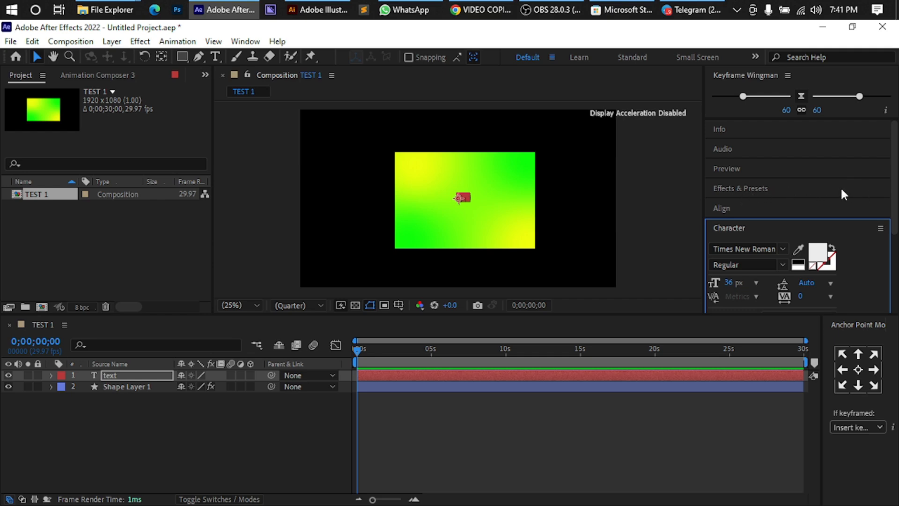
- Close the Effects & Presets and Preview panels to free up workspace room
{"action": "left_click", "coordinate": [865, 187]}
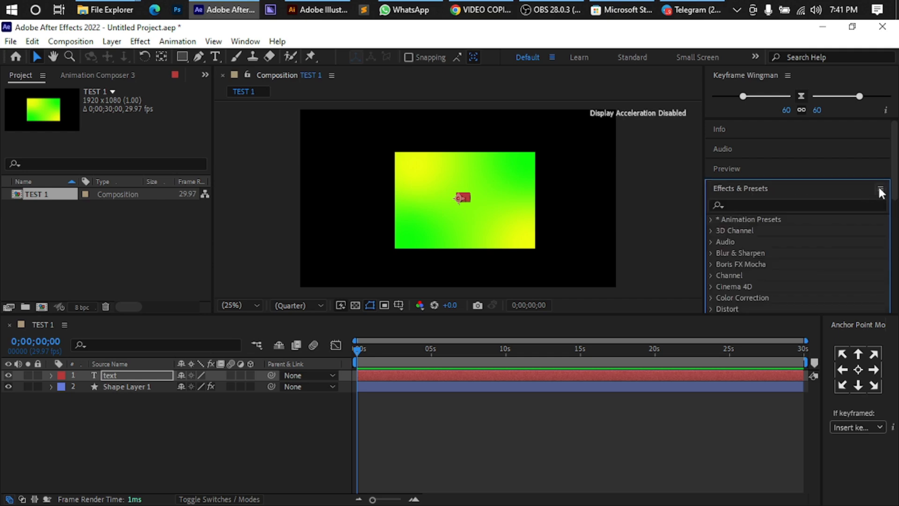
{"action": "left_click", "coordinate": [880, 188]}
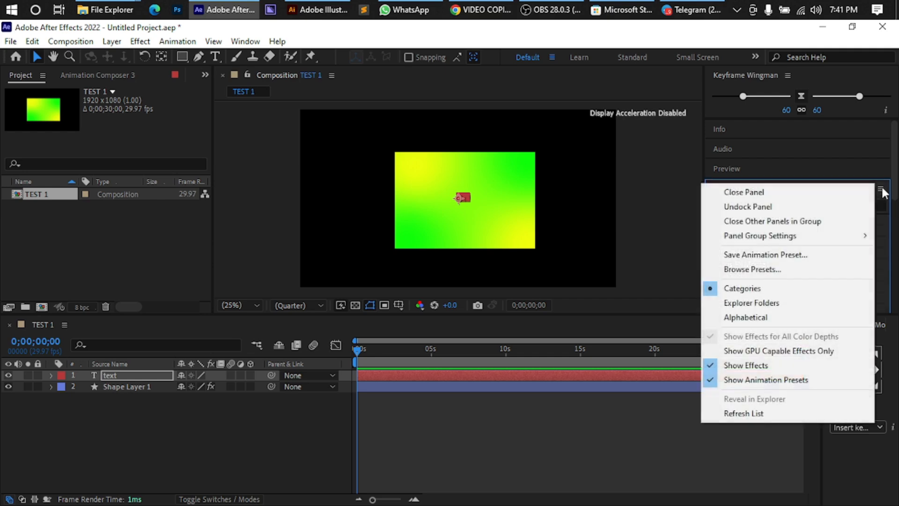
{"action": "left_click", "coordinate": [761, 192]}
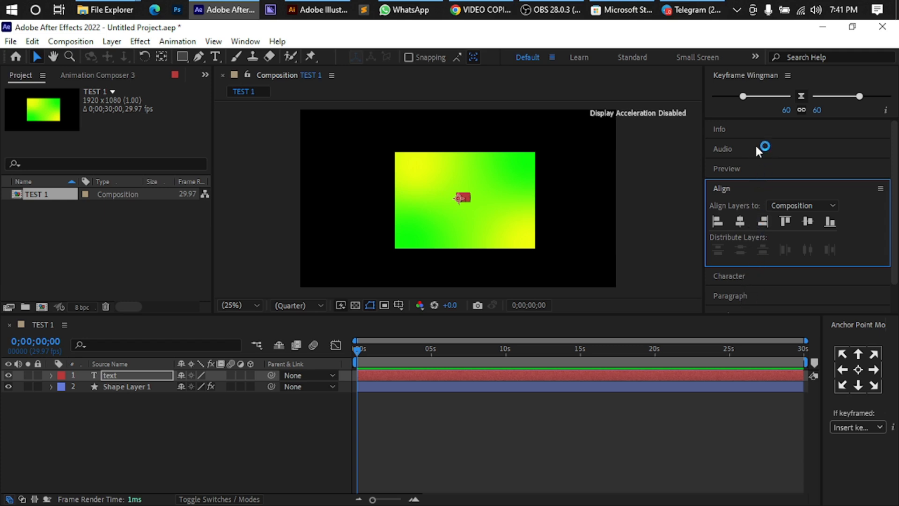
{"action": "left_click", "coordinate": [747, 169]}
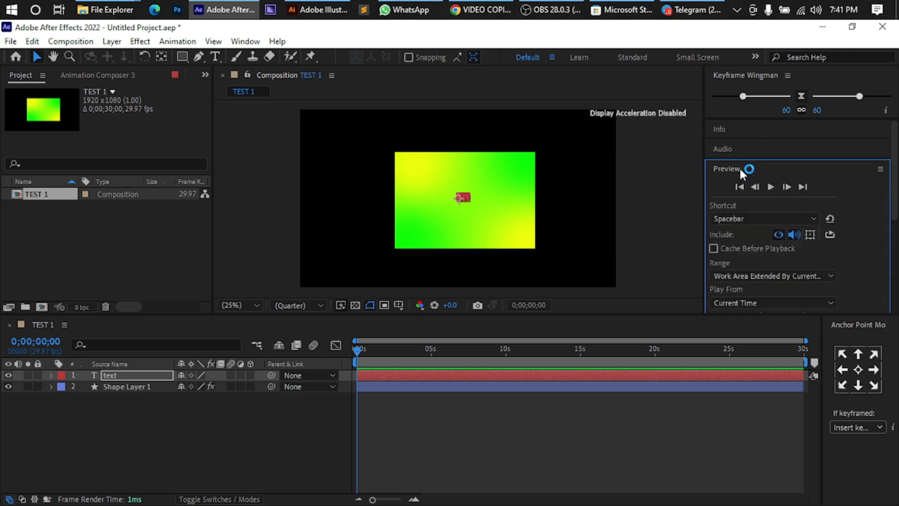
{"action": "left_click", "coordinate": [881, 170]}
{"action": "left_click", "coordinate": [782, 173]}
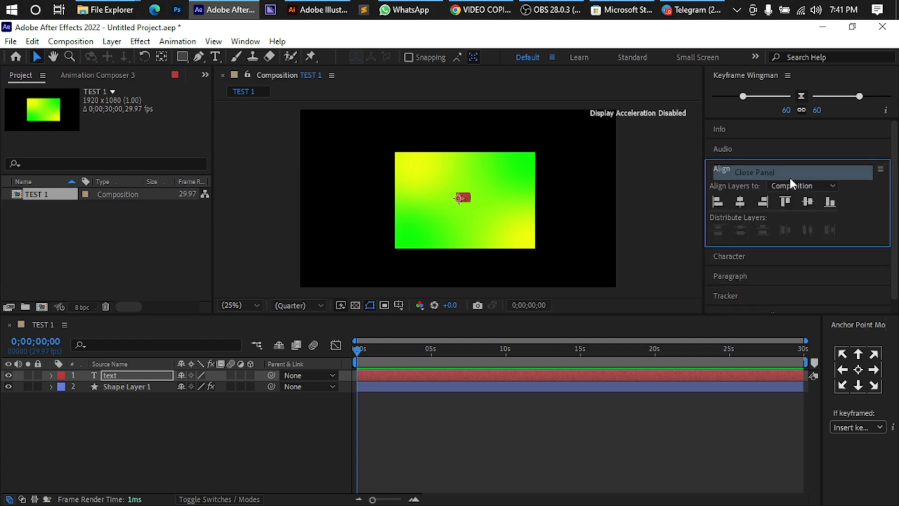
- Close the Audio and Info panels to make more room for the Character settings
{"action": "left_click", "coordinate": [767, 148]}
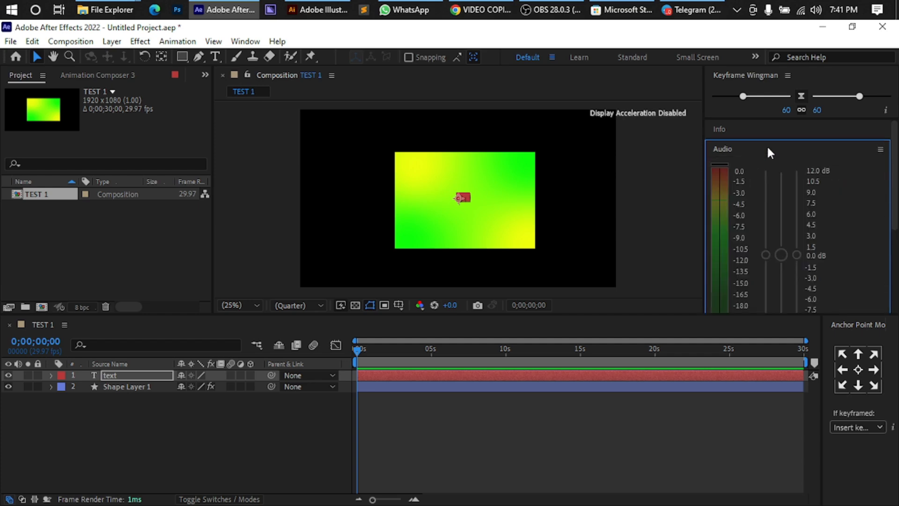
{"action": "left_click", "coordinate": [876, 149]}
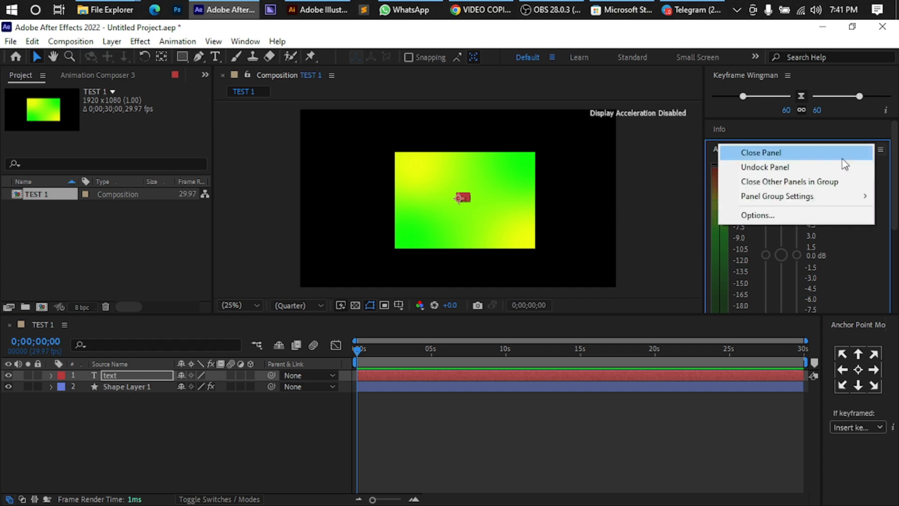
{"action": "left_click", "coordinate": [780, 152]}
{"action": "left_click", "coordinate": [773, 131]}
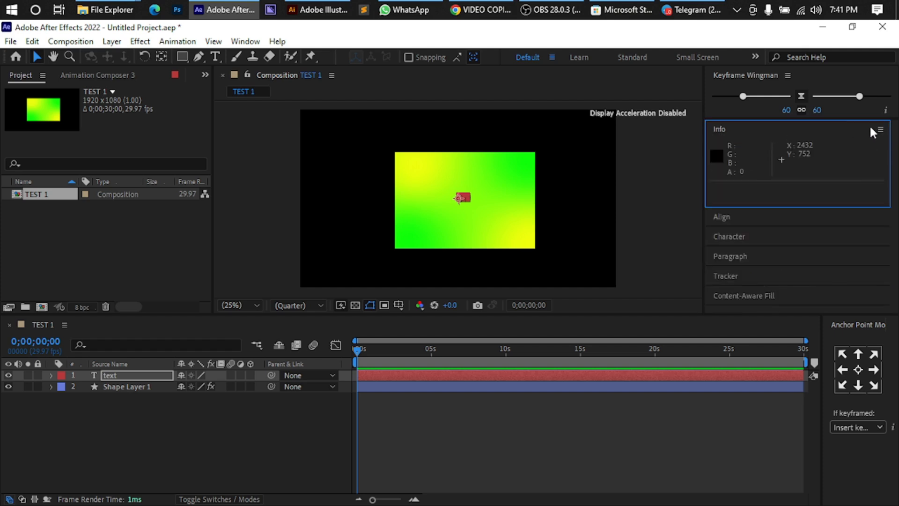
{"action": "left_click", "coordinate": [880, 129]}
{"action": "left_click", "coordinate": [787, 135]}
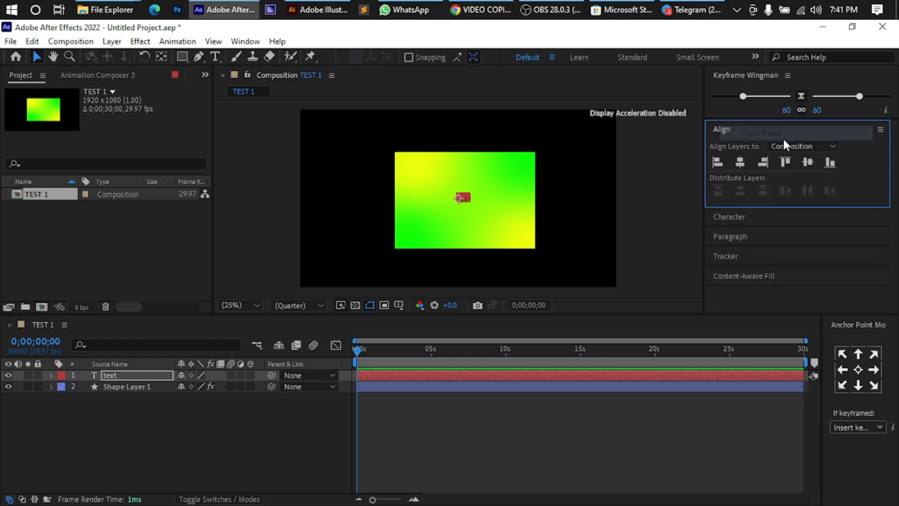
- Set the text's font size to 277 px and move the word to about the middle of the gradient rectangle
{"action": "left_click", "coordinate": [739, 214]}
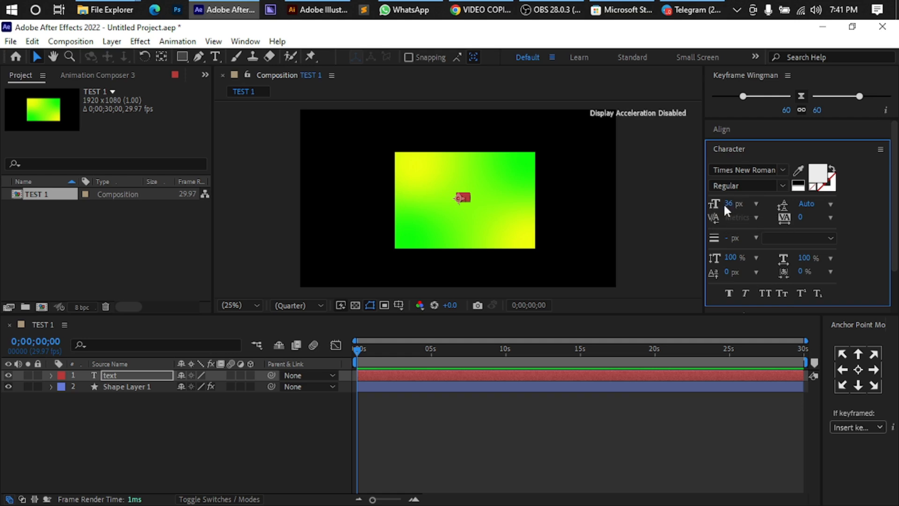
{"action": "left_click_drag", "start_coordinate": [734, 204], "coordinate": [852, 180]}
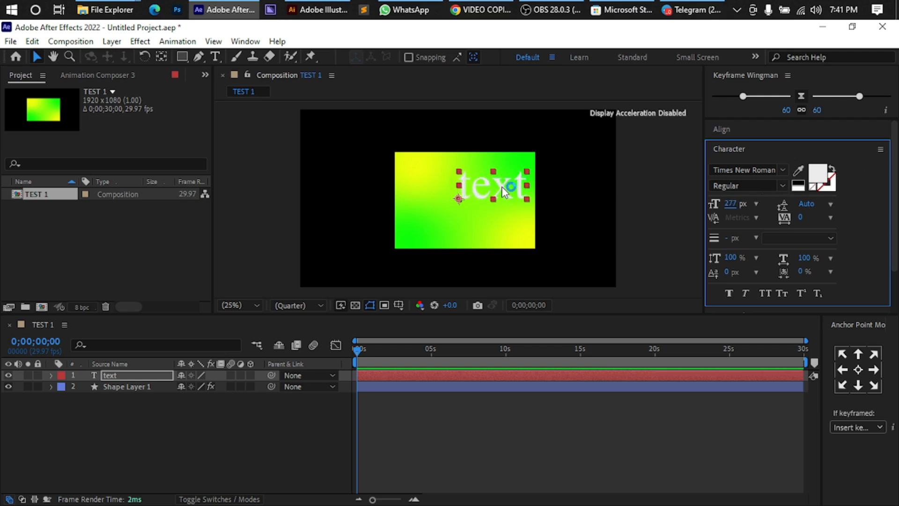
{"action": "left_click_drag", "start_coordinate": [505, 189], "coordinate": [470, 203]}
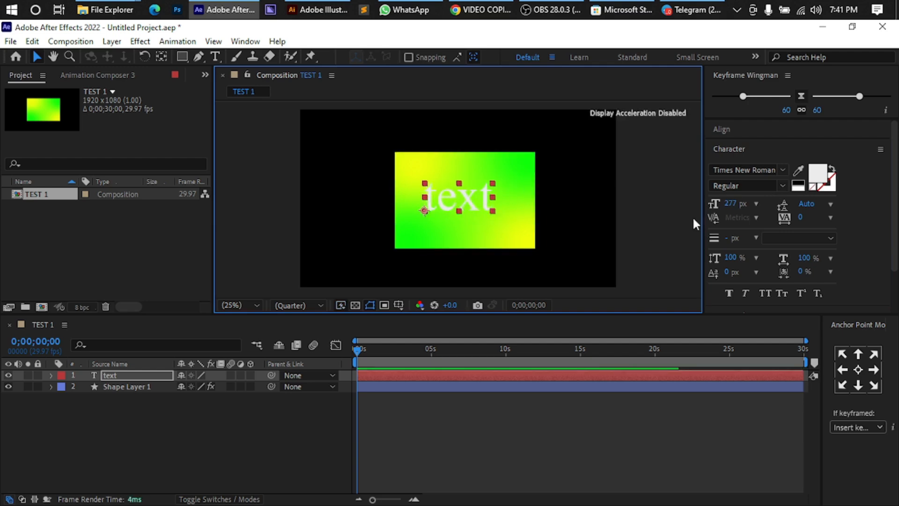
- Change the text's fill color to black (000000) and deselect the layer
{"action": "left_click", "coordinate": [822, 180]}
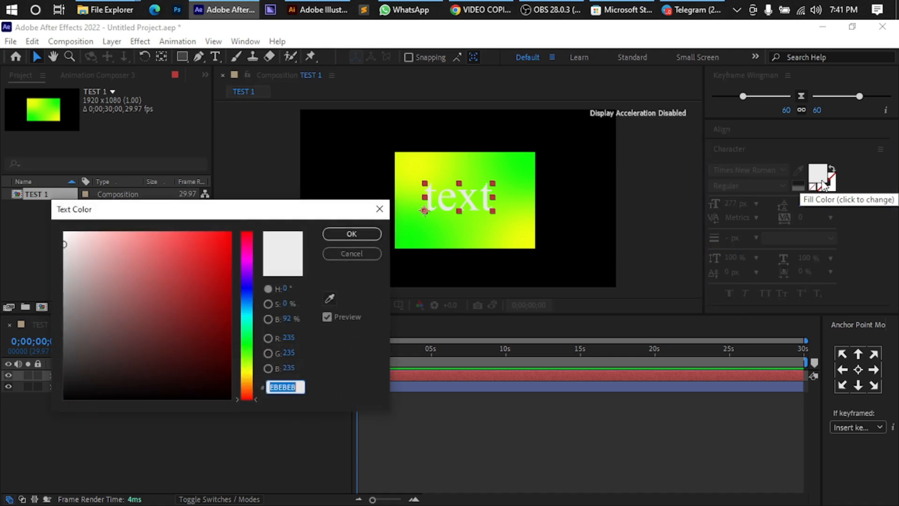
{"action": "left_click", "coordinate": [127, 389]}
{"action": "left_click_drag", "start_coordinate": [115, 392], "coordinate": [61, 399]}
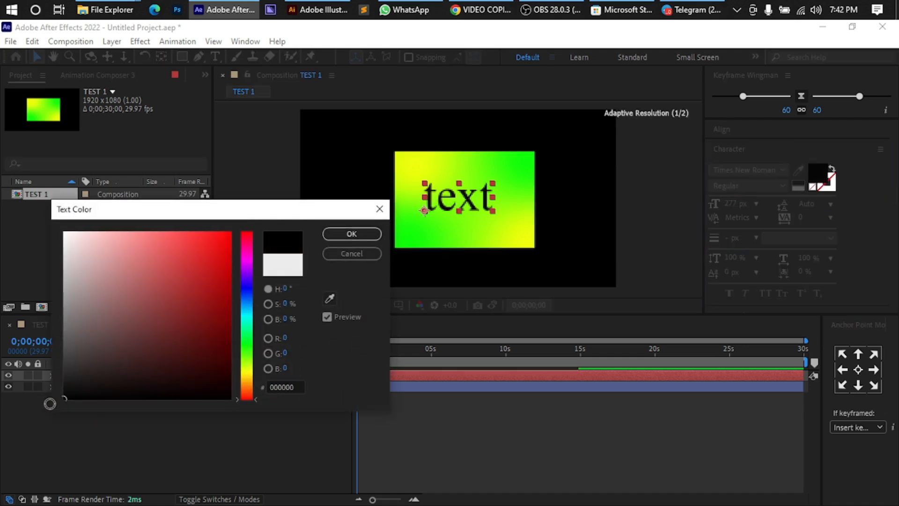
{"action": "left_click", "coordinate": [364, 233]}
{"action": "left_click", "coordinate": [546, 214]}
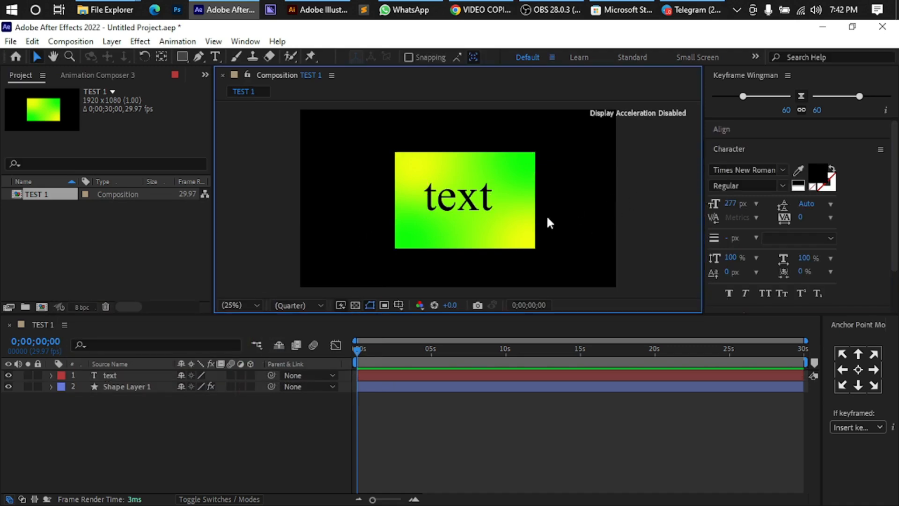
- Move the text layer below Shape Layer 1 in the layer stack so the rectangle covers the word
{"action": "scroll", "coordinate": [431, 220], "scroll_direction": "up", "scroll_amount": 2}
{"action": "scroll", "coordinate": [382, 225], "scroll_direction": "down", "scroll_amount": 2}
{"action": "left_click", "coordinate": [125, 376]}
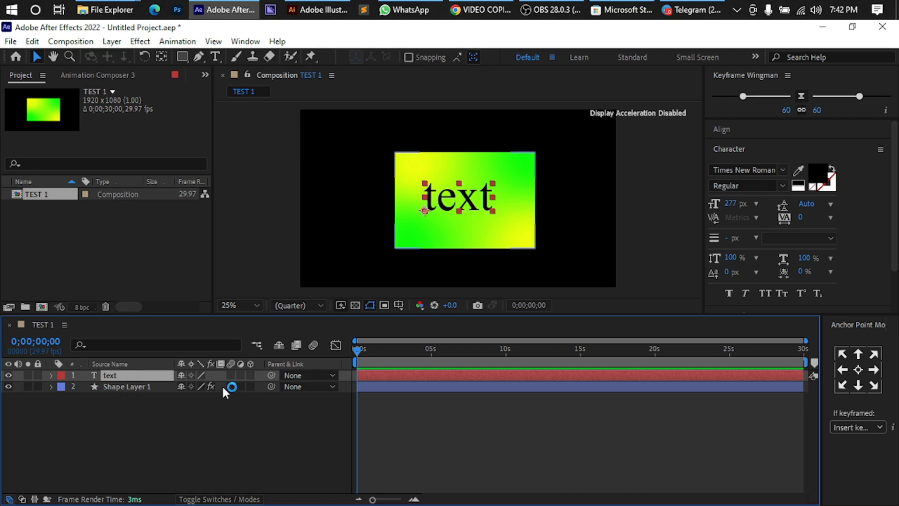
{"action": "left_click", "coordinate": [122, 386]}
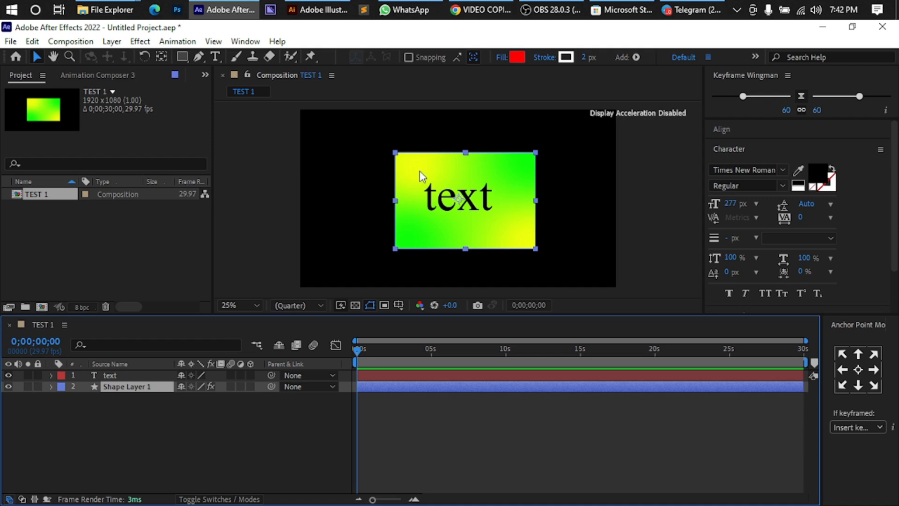
{"action": "left_click", "coordinate": [135, 376]}
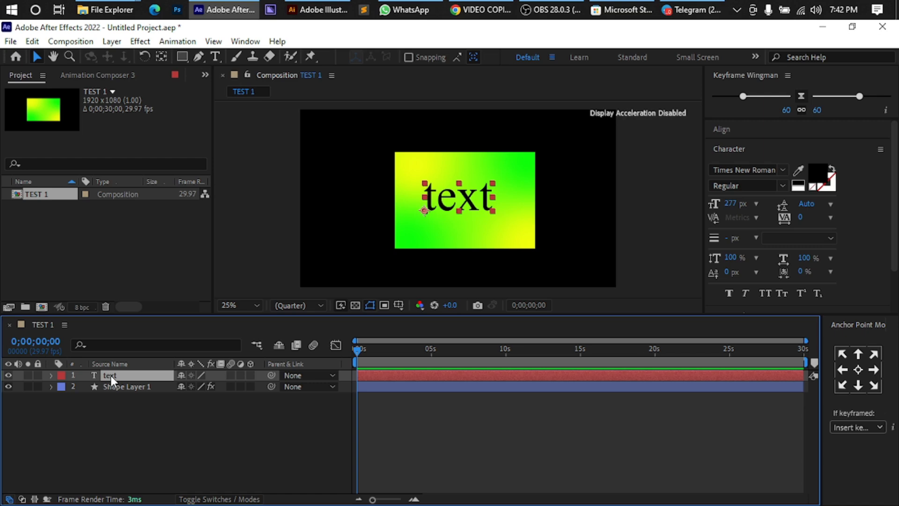
{"action": "left_click_drag", "start_coordinate": [111, 375], "coordinate": [112, 402]}
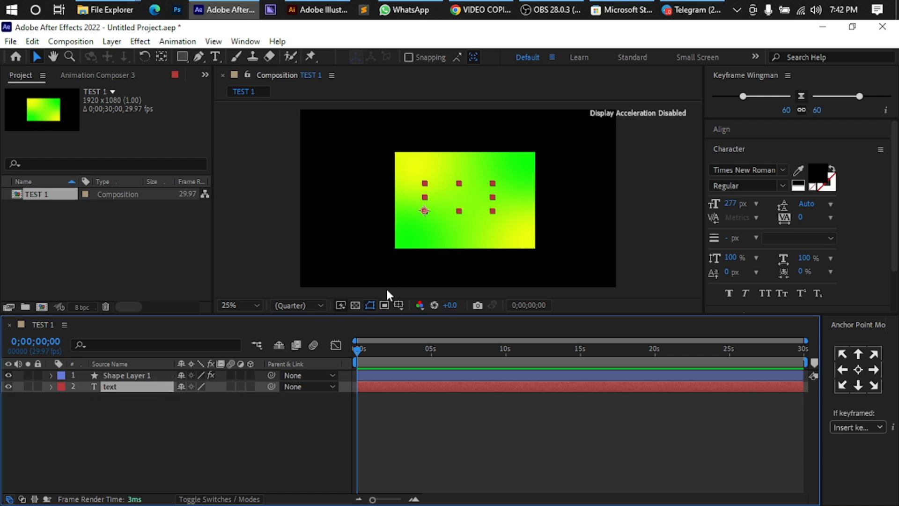
- Hide Shape Layer 1 and change the text layer's fill color to white (FFFFFF)
{"action": "left_click", "coordinate": [220, 402]}
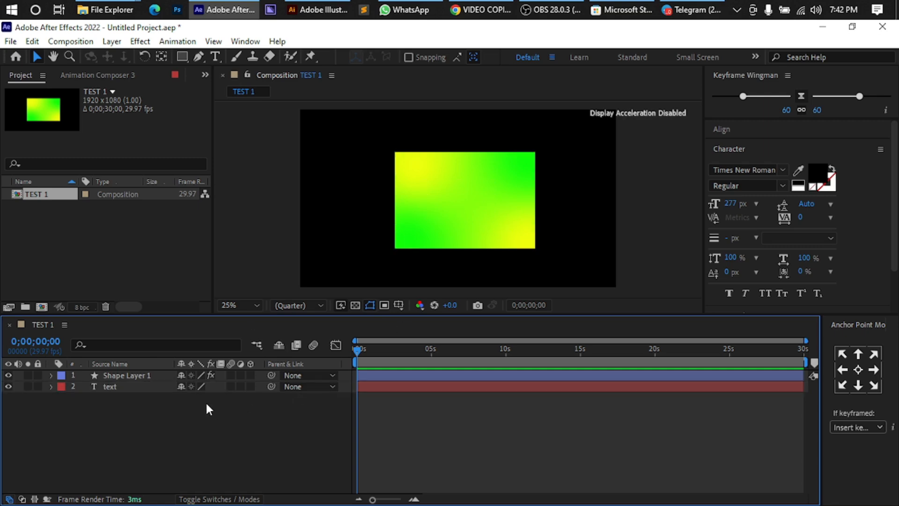
{"action": "left_click", "coordinate": [154, 377]}
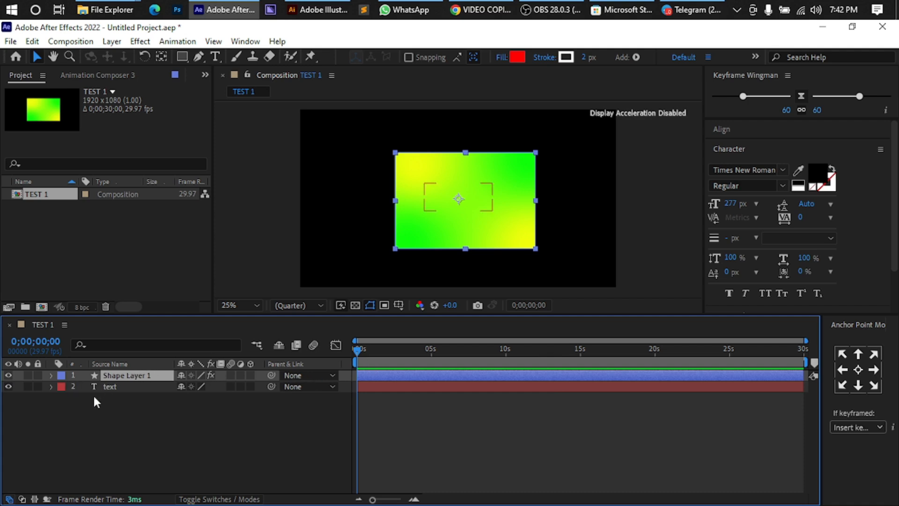
{"action": "left_click", "coordinate": [7, 374]}
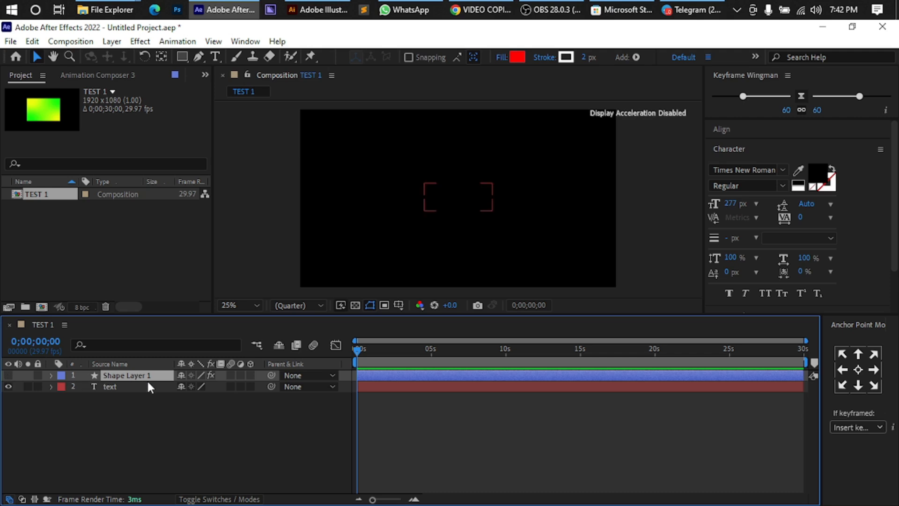
{"action": "left_click", "coordinate": [119, 386]}
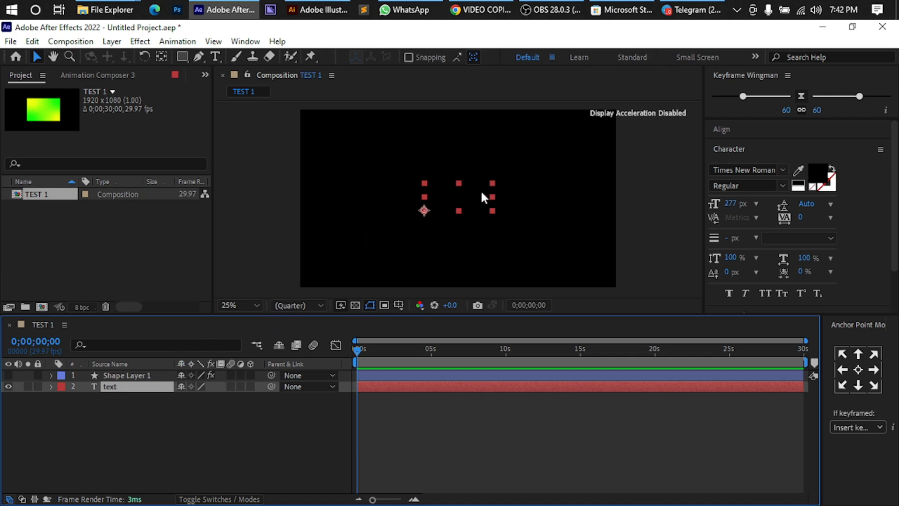
{"action": "left_click", "coordinate": [810, 171]}
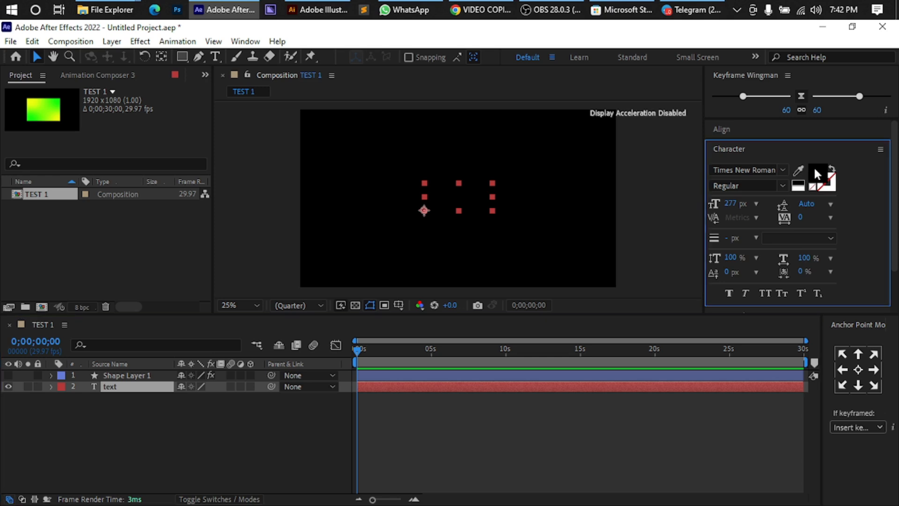
{"action": "left_click", "coordinate": [95, 263]}
{"action": "left_click_drag", "start_coordinate": [76, 237], "coordinate": [64, 232]}
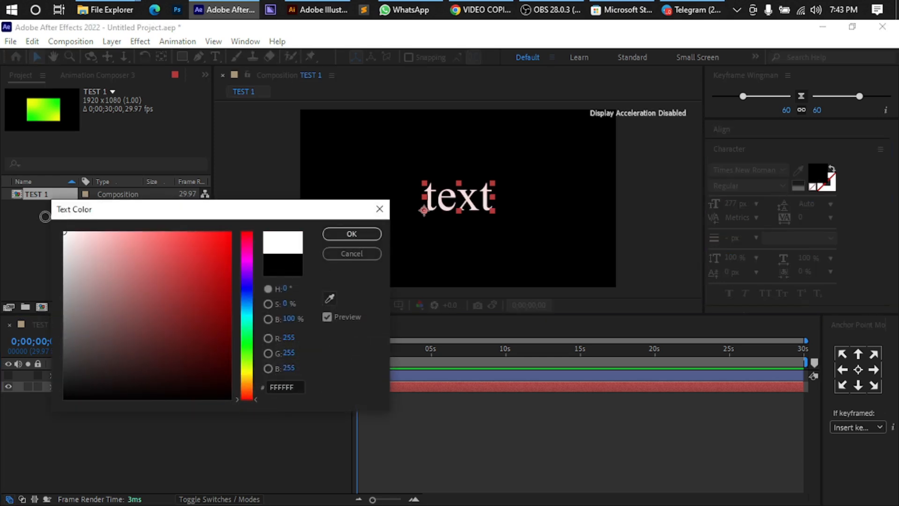
{"action": "left_click", "coordinate": [352, 234]}
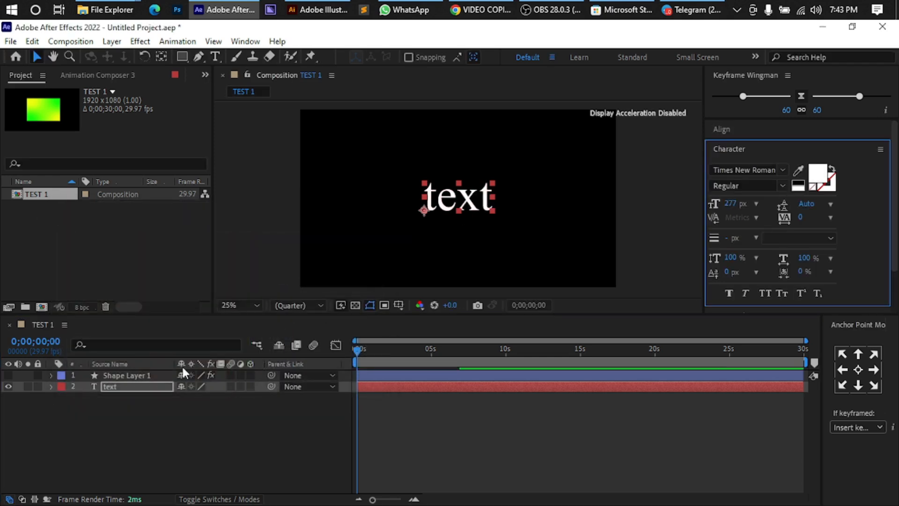
- Show Shape Layer 1 again, toggling its visibility off and on over the text layer, and clear the layer selection
{"action": "left_click", "coordinate": [9, 374]}
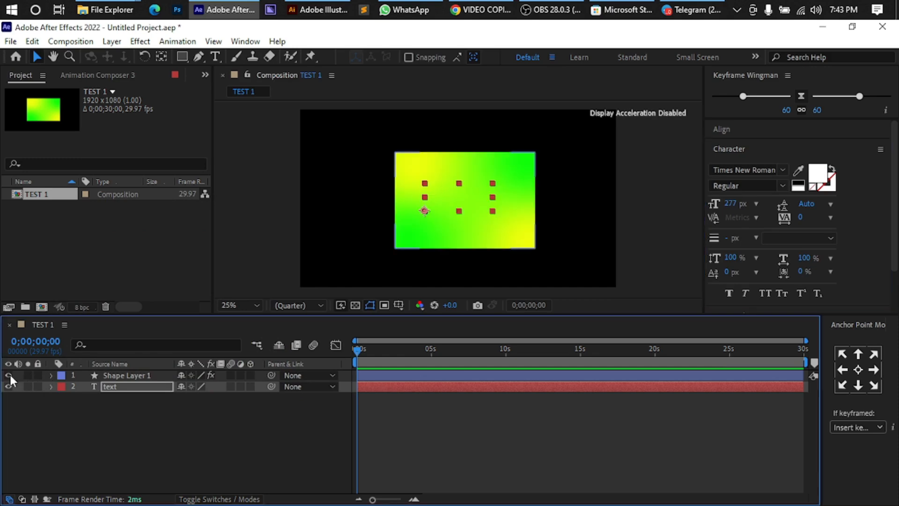
{"action": "left_click", "coordinate": [9, 375]}
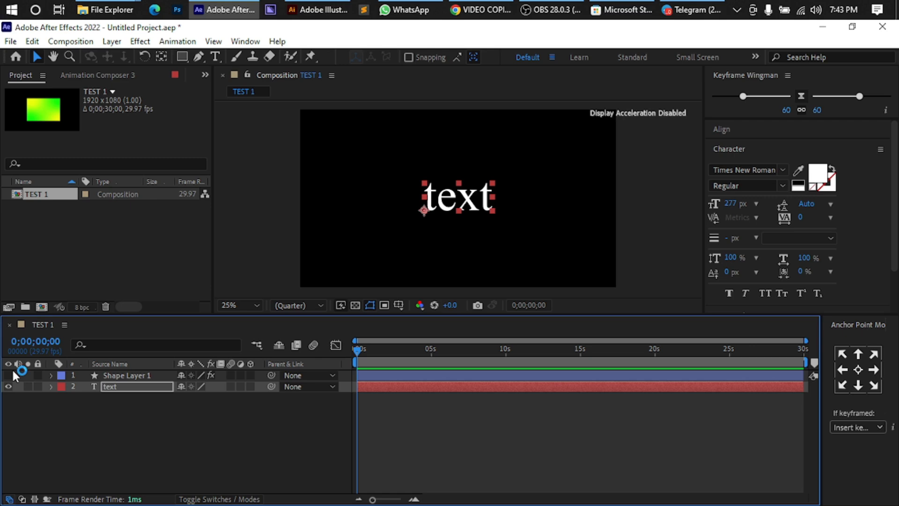
{"action": "left_click", "coordinate": [9, 375]}
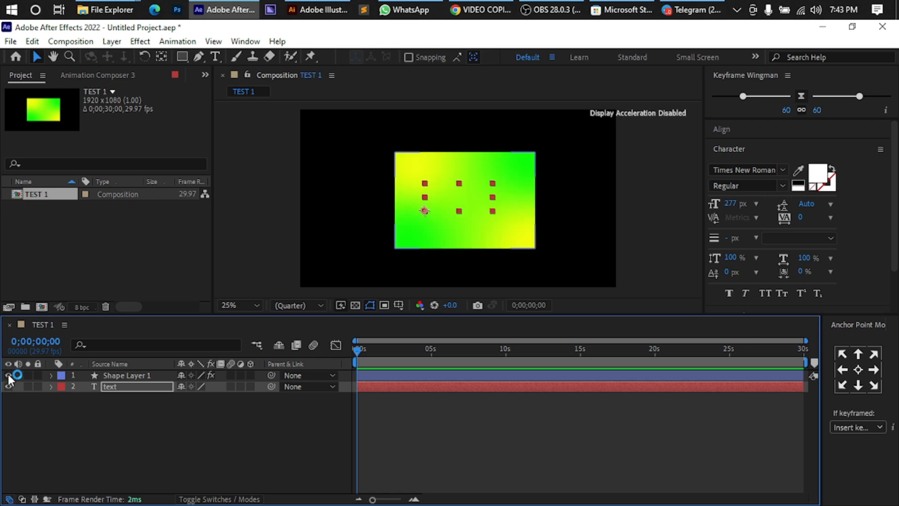
{"action": "left_click", "coordinate": [131, 395]}
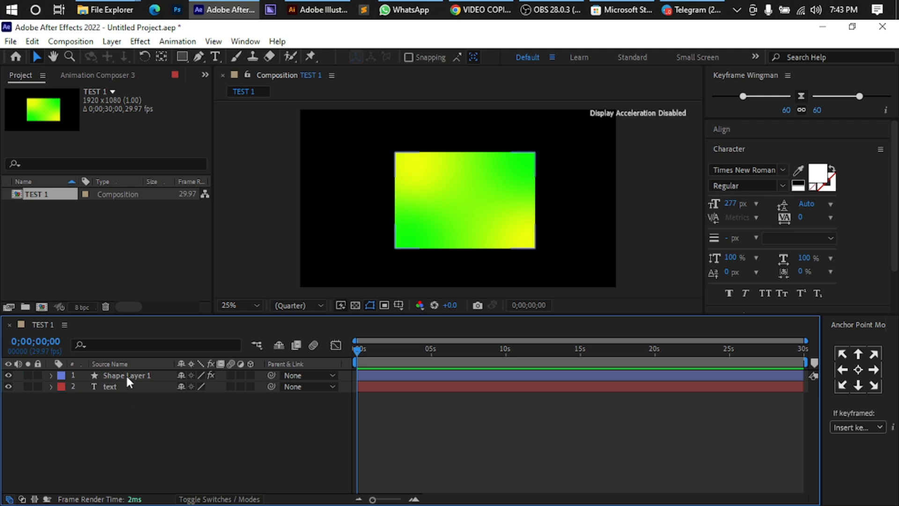
- Select Shape Layer 1 and the text layer in turn to compare their positions in the stack
{"action": "left_click", "coordinate": [126, 375]}
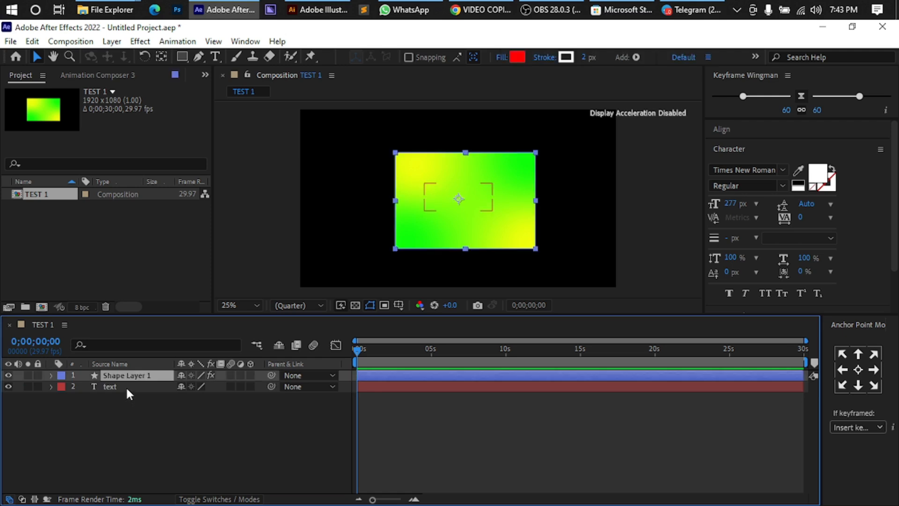
{"action": "left_click", "coordinate": [125, 386]}
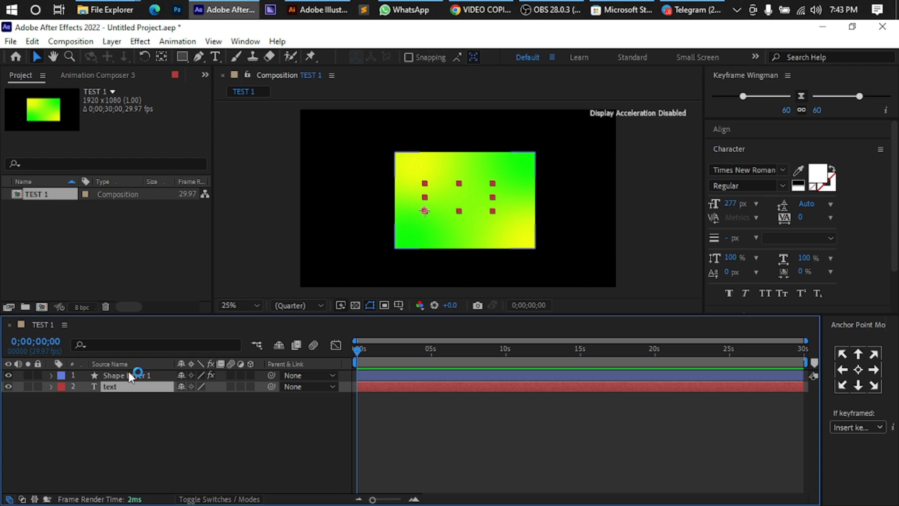
{"action": "left_click", "coordinate": [128, 374]}
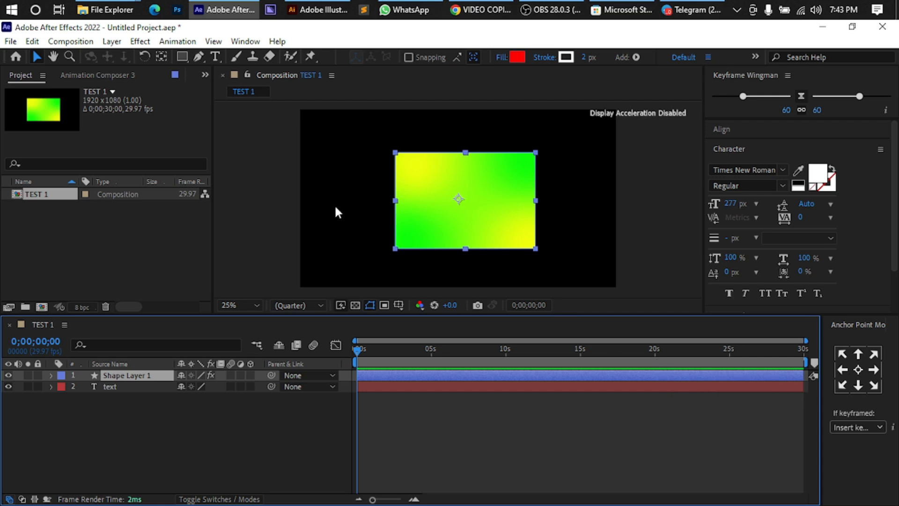
- Bring up the Render Queue for a look and return to the TEST 1 timeline
{"action": "left_click", "coordinate": [246, 41]}
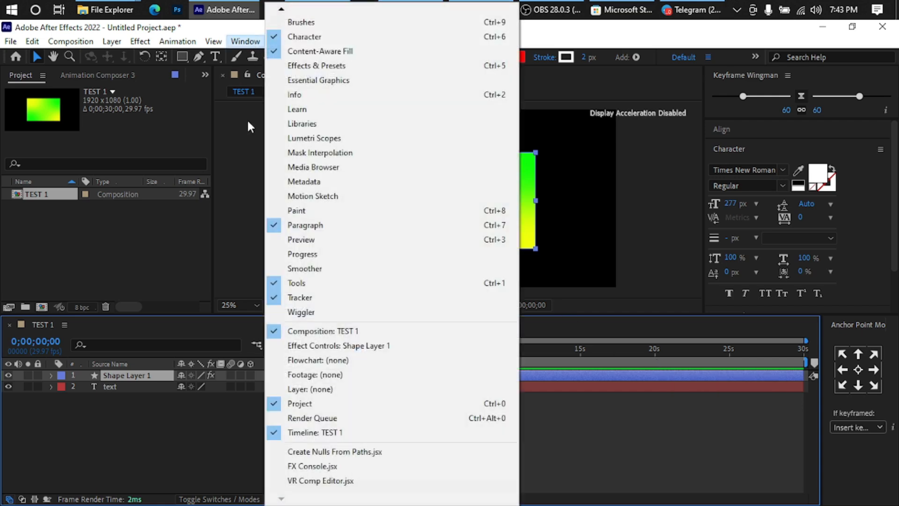
{"action": "left_click", "coordinate": [300, 425]}
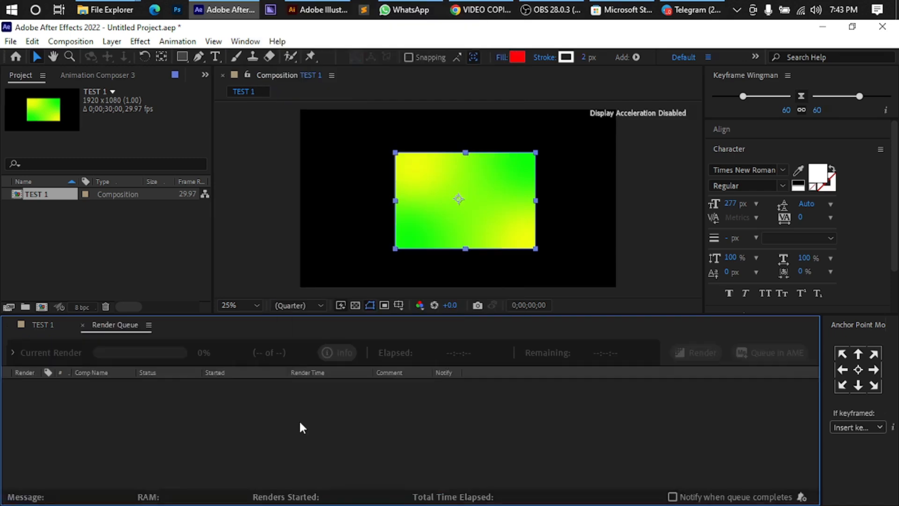
{"action": "left_click", "coordinate": [47, 328]}
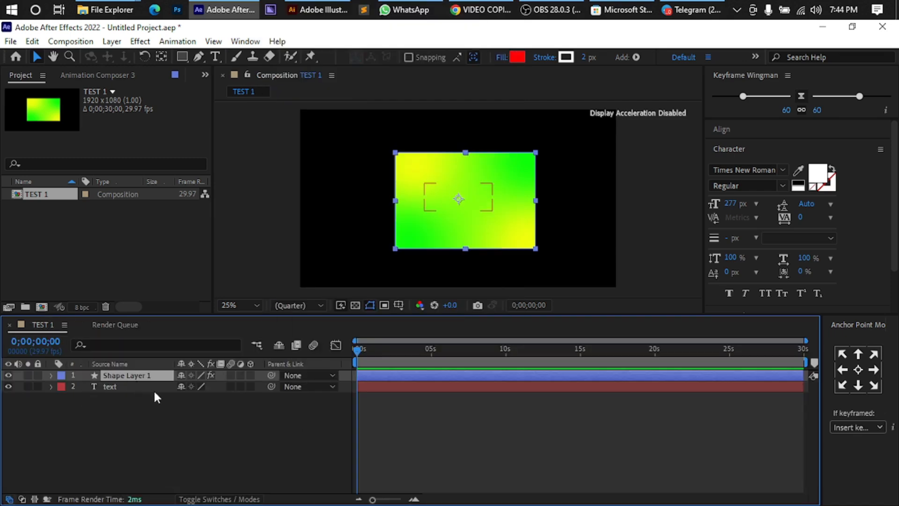
- Add the TEST 1 composition to the Render Queue and return to its timeline
{"action": "left_click", "coordinate": [71, 43]}
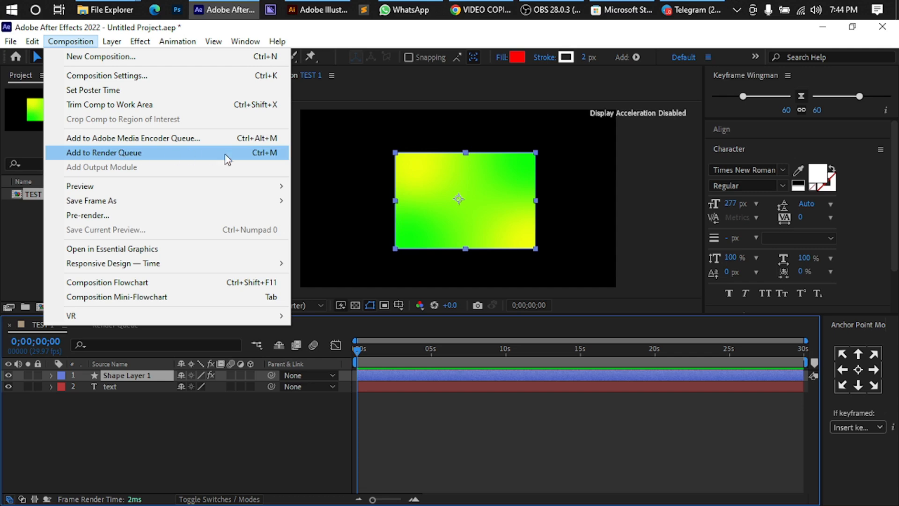
{"action": "left_click", "coordinate": [269, 159]}
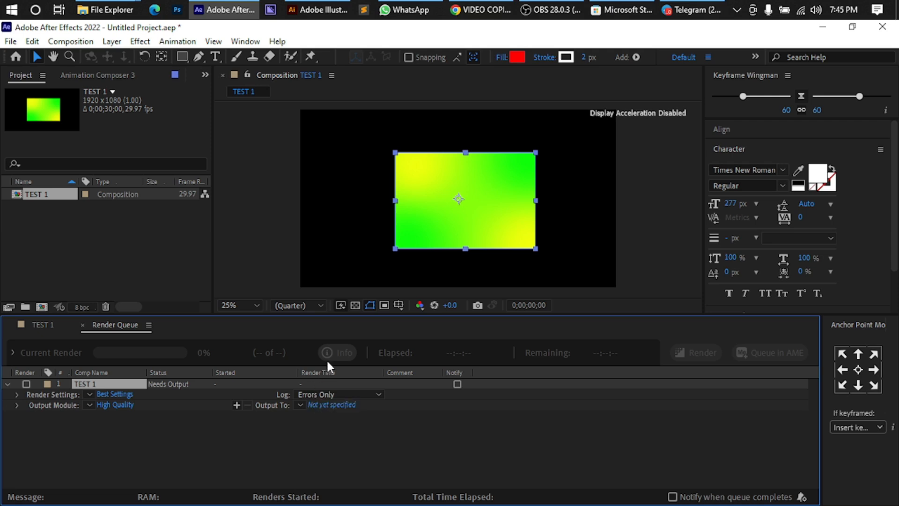
{"action": "left_click", "coordinate": [53, 327]}
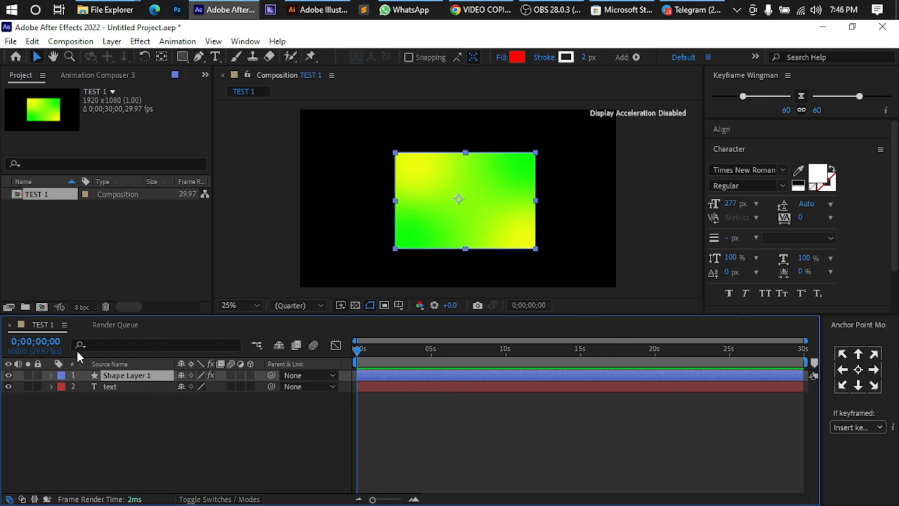
{"action": "left_click", "coordinate": [251, 43]}
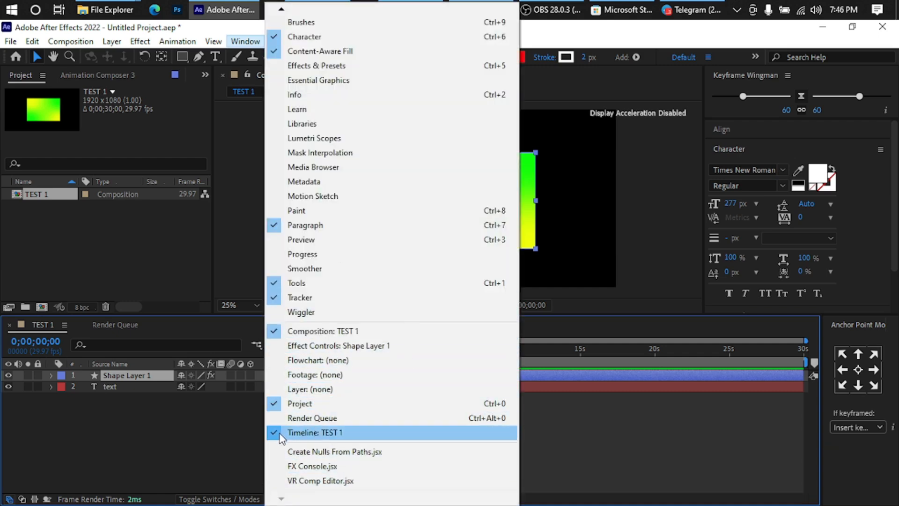
{"action": "left_click", "coordinate": [209, 418]}
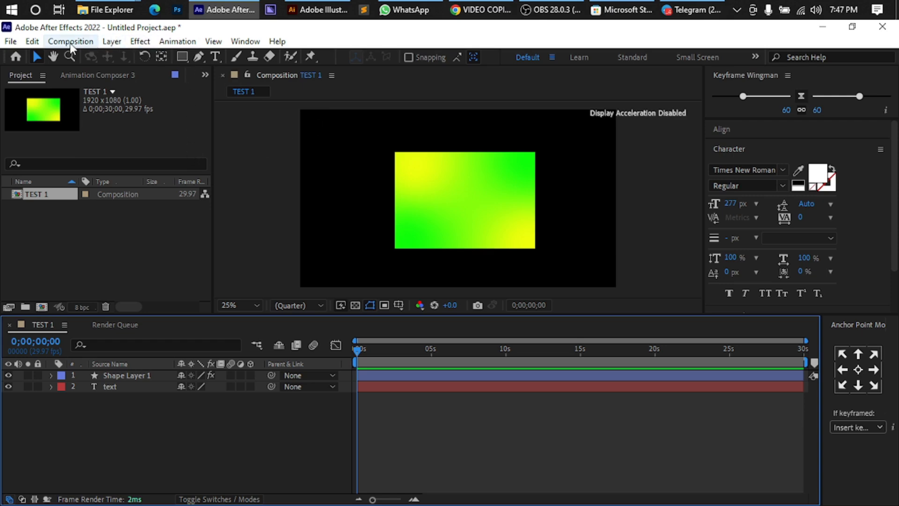
{"action": "left_click", "coordinate": [7, 44]}
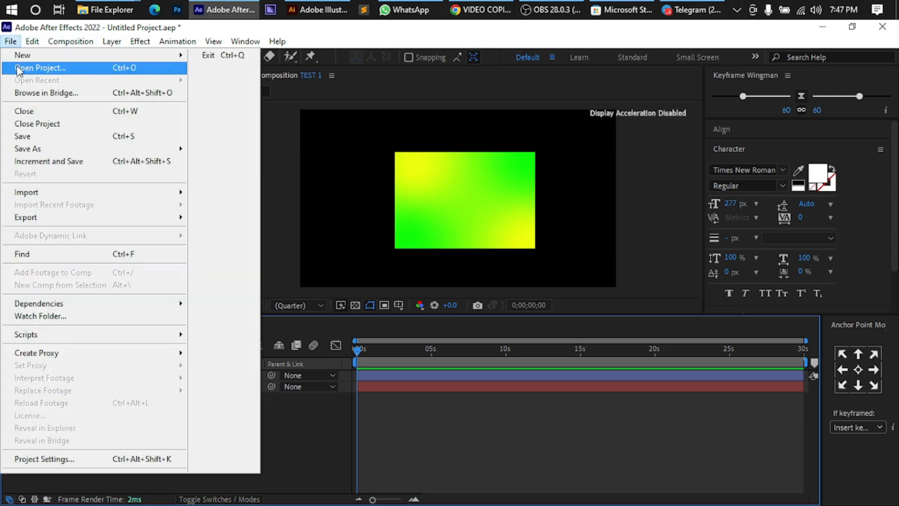
{"action": "mouse_move", "coordinate": [117, 56]}
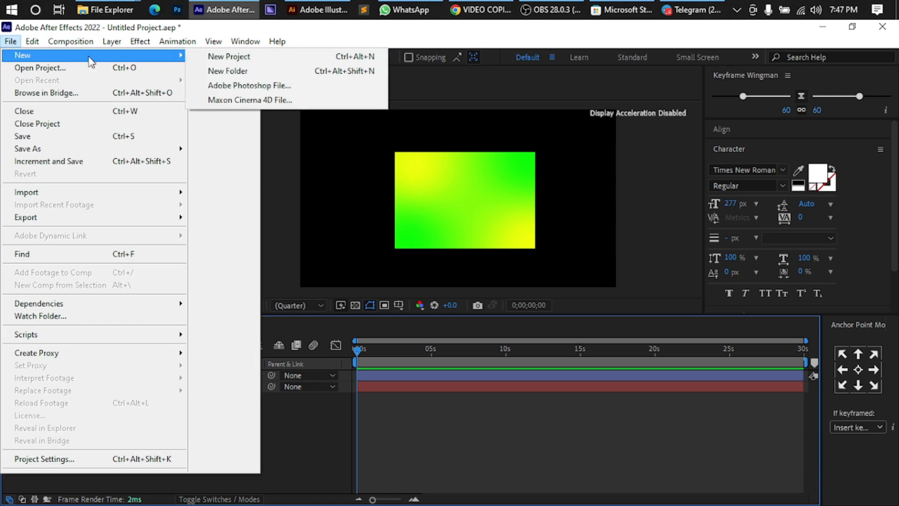
- Open the Composition Settings for TEST 1 and reposition the dialog around the middle of the workspace
{"action": "mouse_move", "coordinate": [70, 43]}
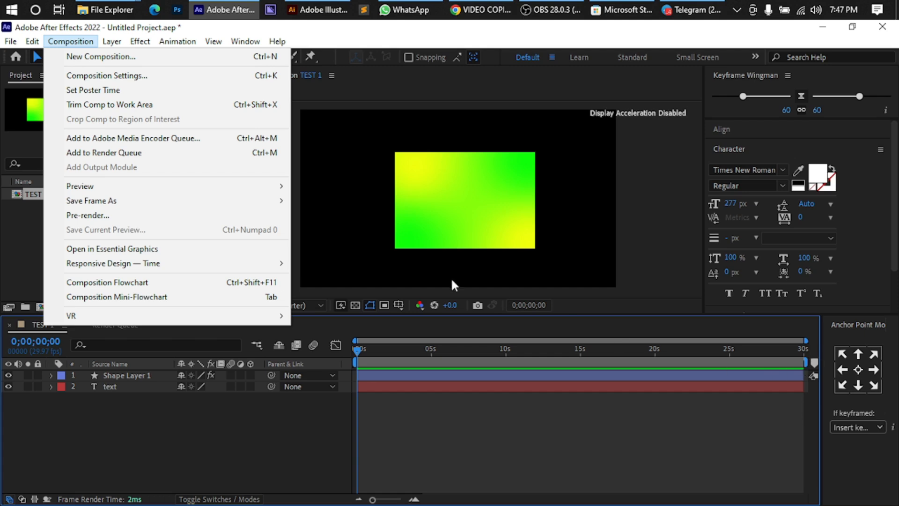
{"action": "left_click", "coordinate": [137, 78]}
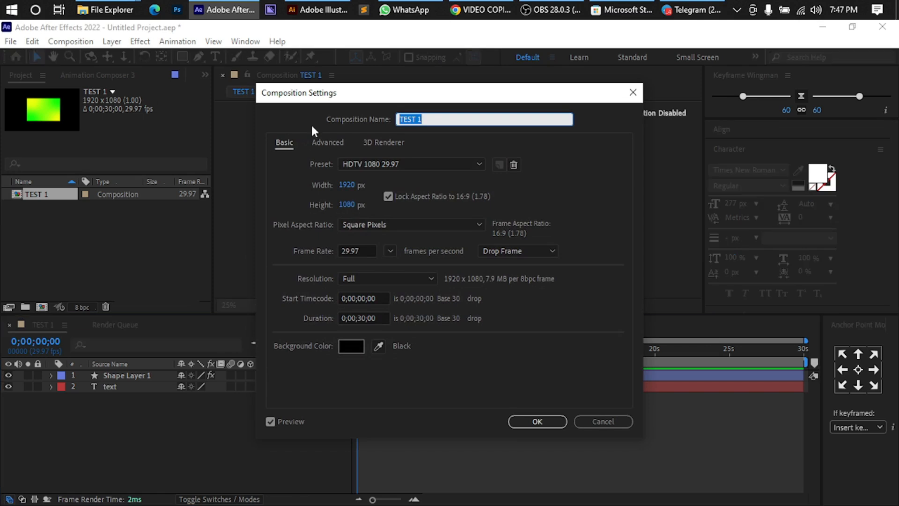
{"action": "left_click_drag", "start_coordinate": [321, 102], "coordinate": [626, 103]}
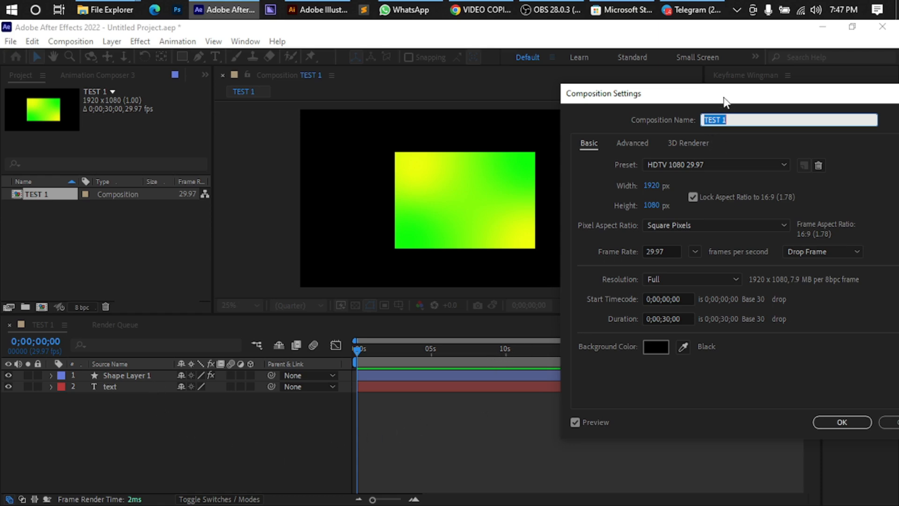
{"action": "left_click_drag", "start_coordinate": [722, 100], "coordinate": [67, 144]}
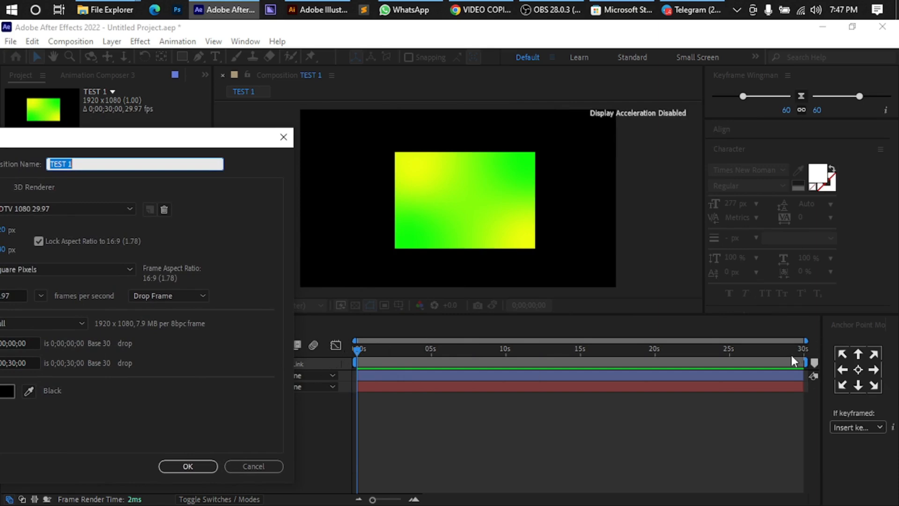
{"action": "left_click_drag", "start_coordinate": [154, 140], "coordinate": [482, 116]}
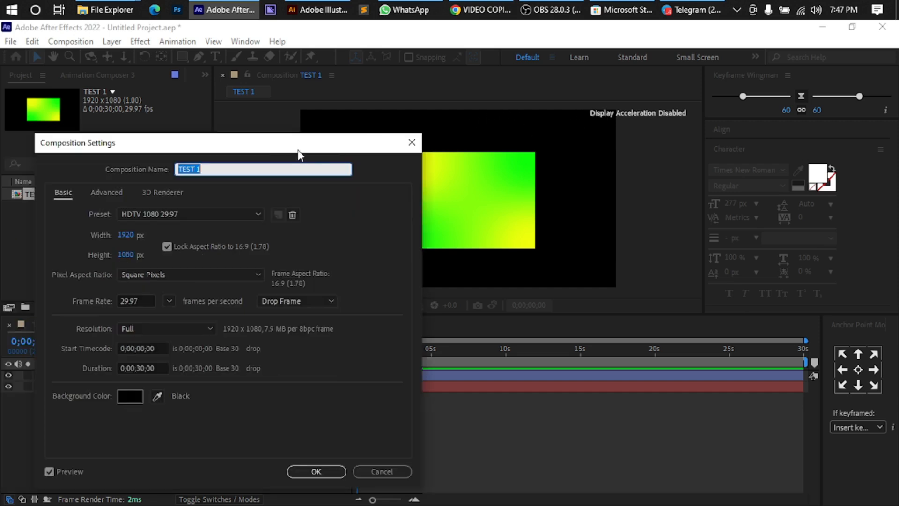
{"action": "left_click_drag", "start_coordinate": [289, 148], "coordinate": [512, 80]}
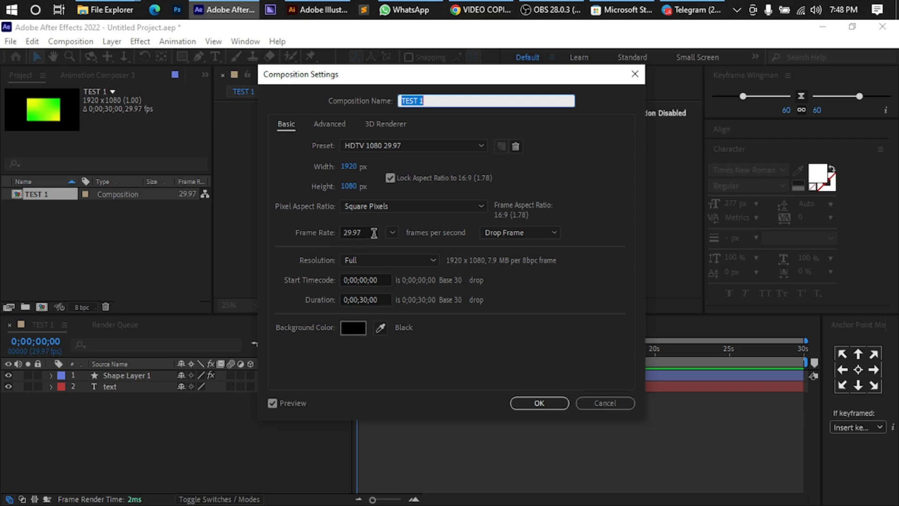
- Set the TEST 1 composition's frame rate to 60 frames per second
{"action": "left_click", "coordinate": [391, 234]}
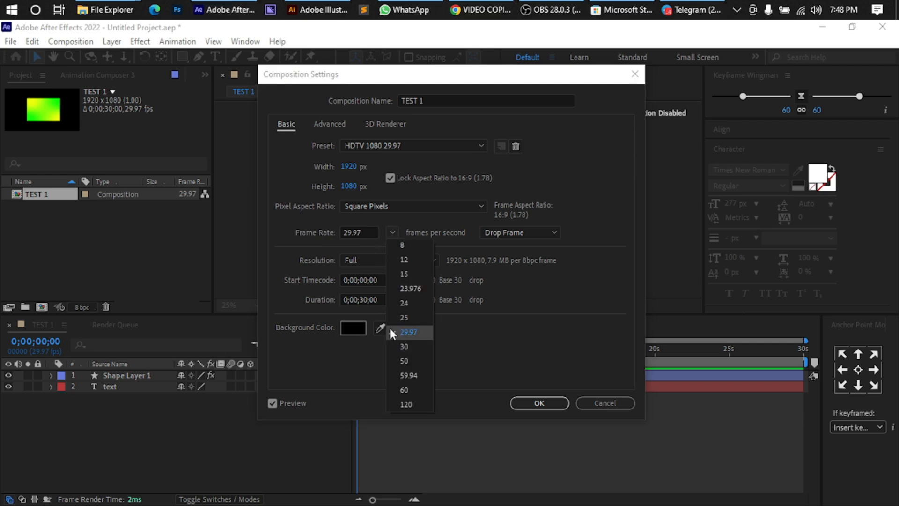
{"action": "left_click", "coordinate": [334, 367]}
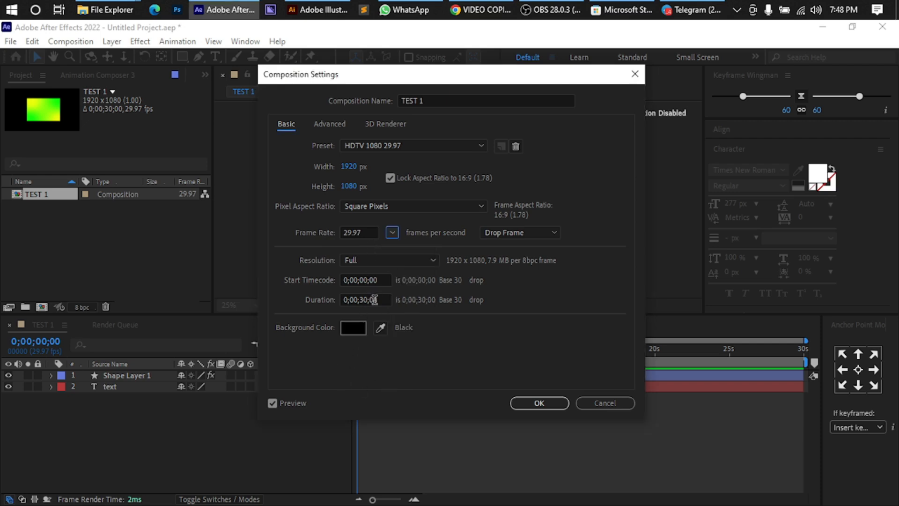
{"action": "left_click", "coordinate": [393, 232]}
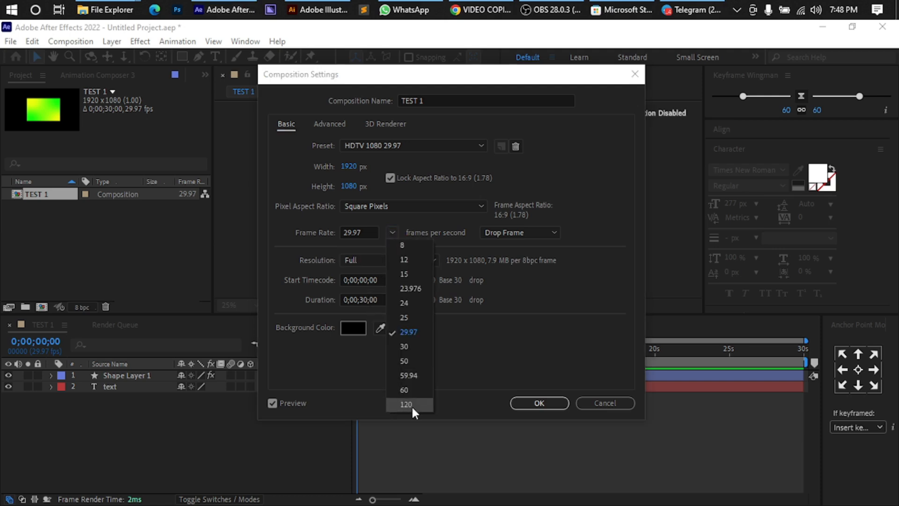
{"action": "left_click", "coordinate": [408, 389]}
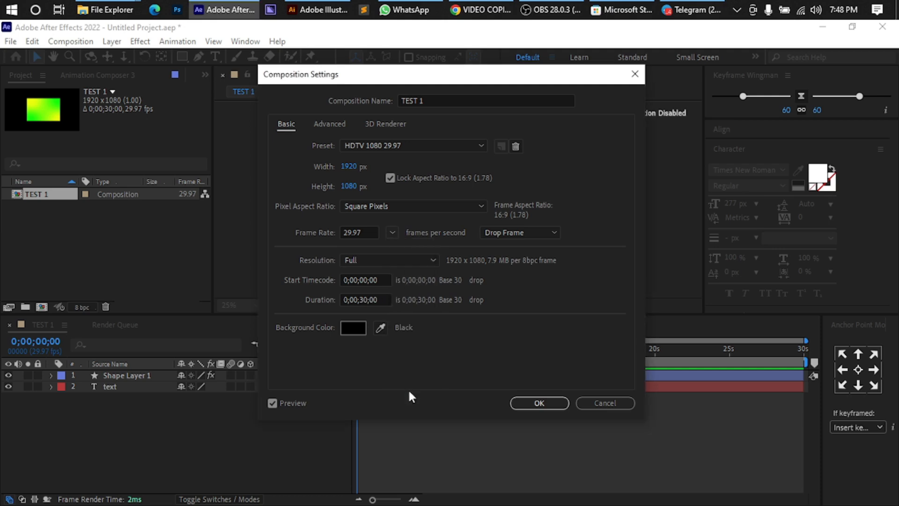
- Set the TEST 1 composition's duration to 0:00:30:59
{"action": "left_click", "coordinate": [378, 300]}
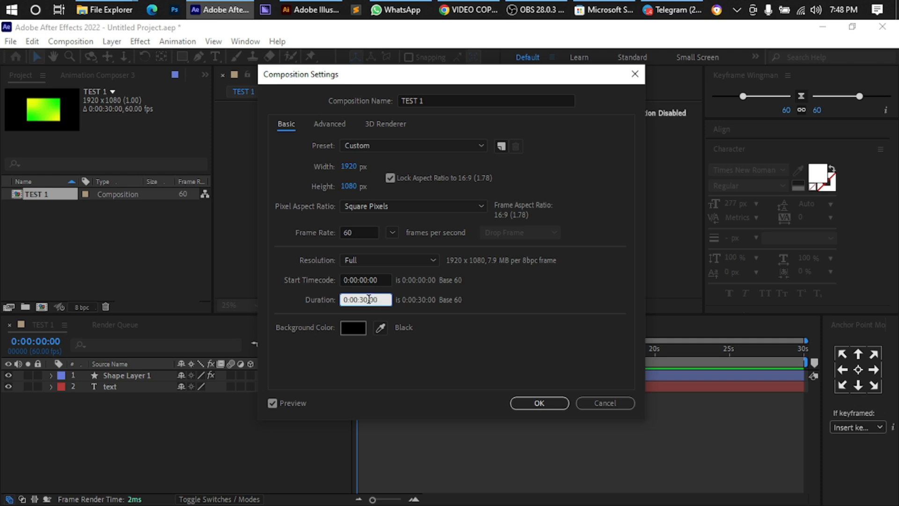
{"action": "left_click_drag", "start_coordinate": [369, 299], "coordinate": [380, 300]}
{"action": "type", "text": "59"}
{"action": "key", "text": "Tab"}
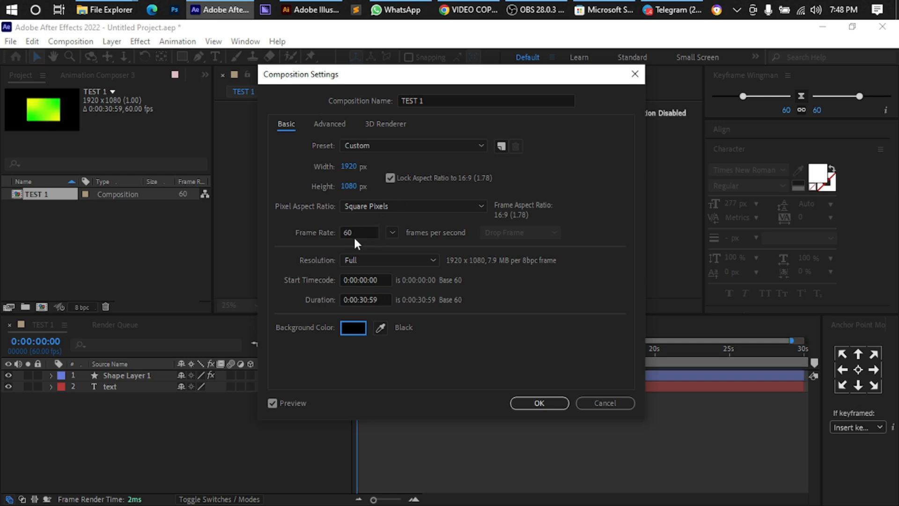
- Set the composition's frame rate to 29.97 frames per second and look through the available composition presets
{"action": "left_click", "coordinate": [393, 232]}
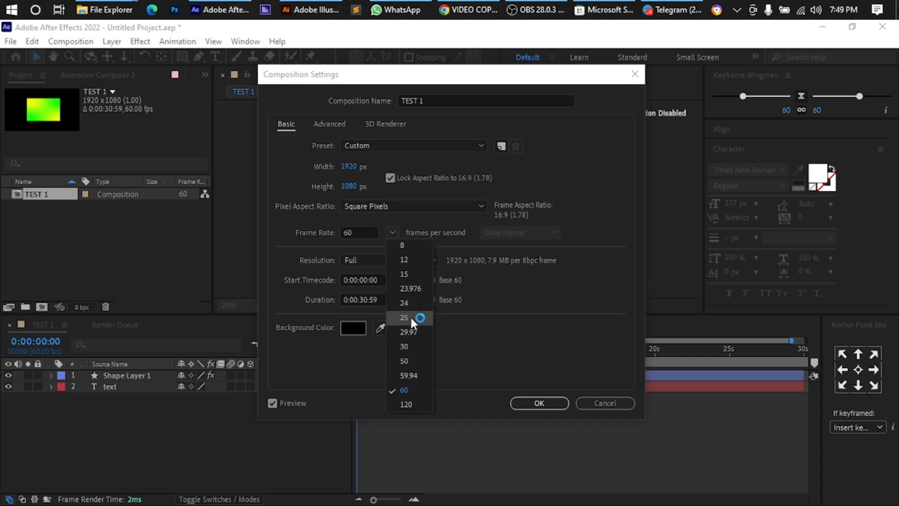
{"action": "left_click", "coordinate": [410, 331]}
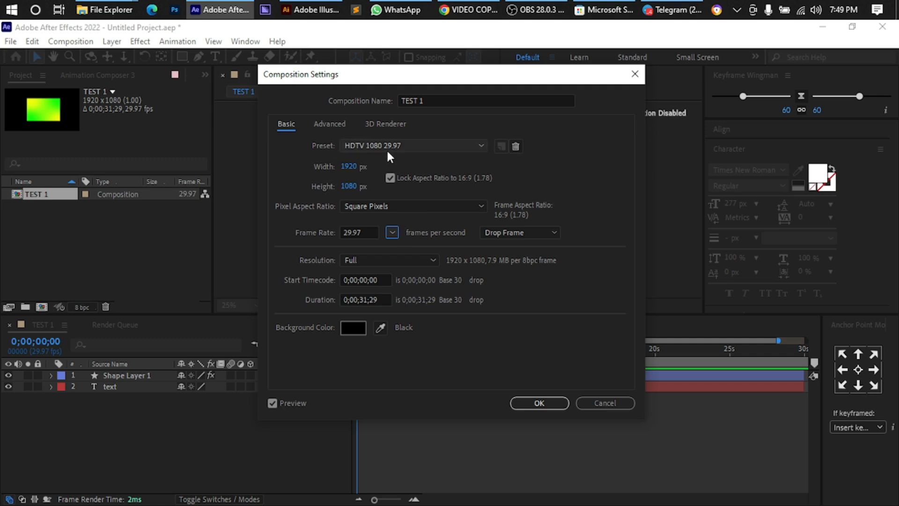
{"action": "left_click", "coordinate": [480, 146]}
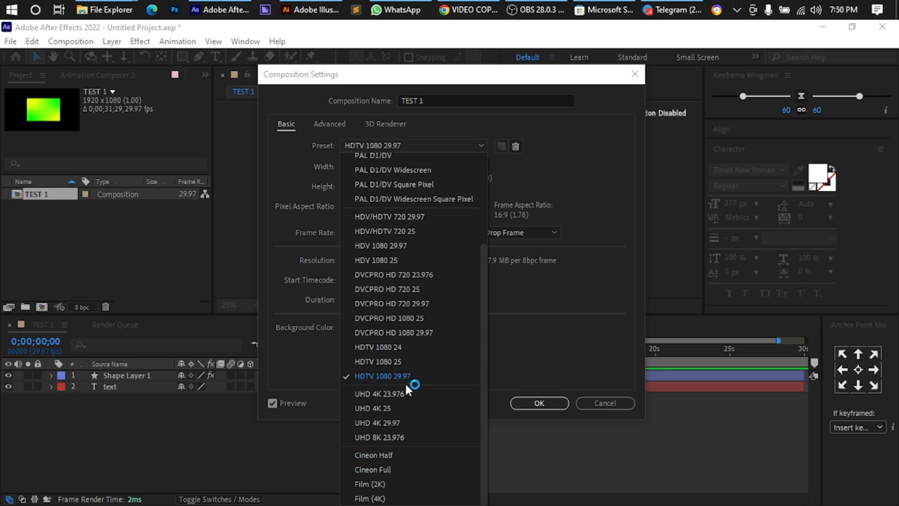
{"action": "left_click", "coordinate": [547, 299]}
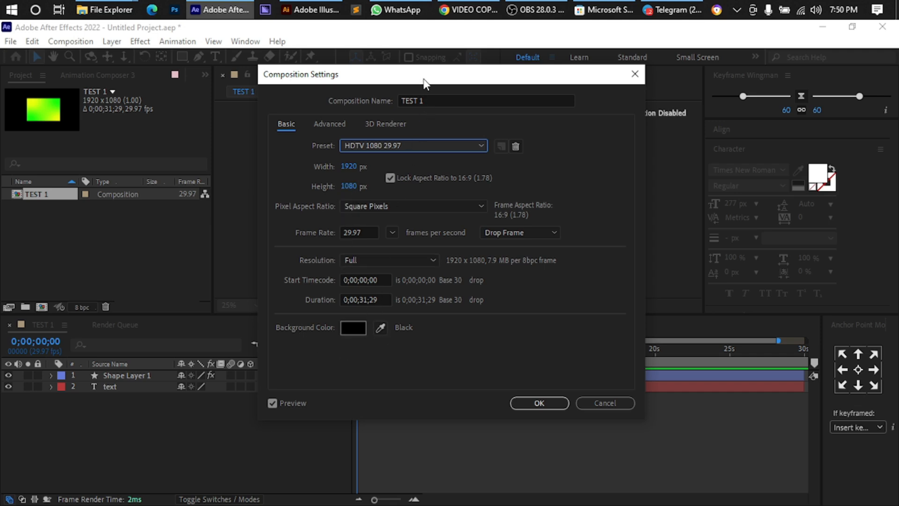
- Try white and deep red as the composition's background color, settle on FFFAFA, and apply the composition settings
{"action": "left_click_drag", "start_coordinate": [424, 83], "coordinate": [713, 166]}
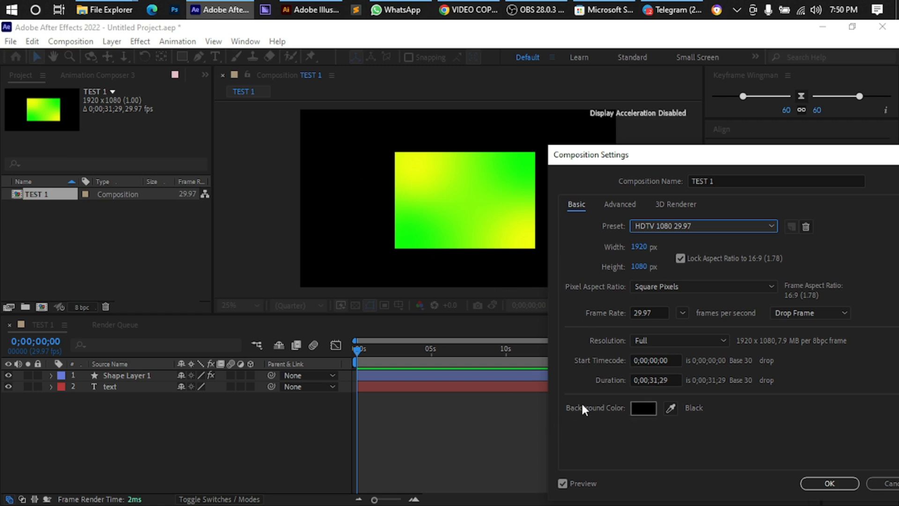
{"action": "left_click", "coordinate": [637, 406]}
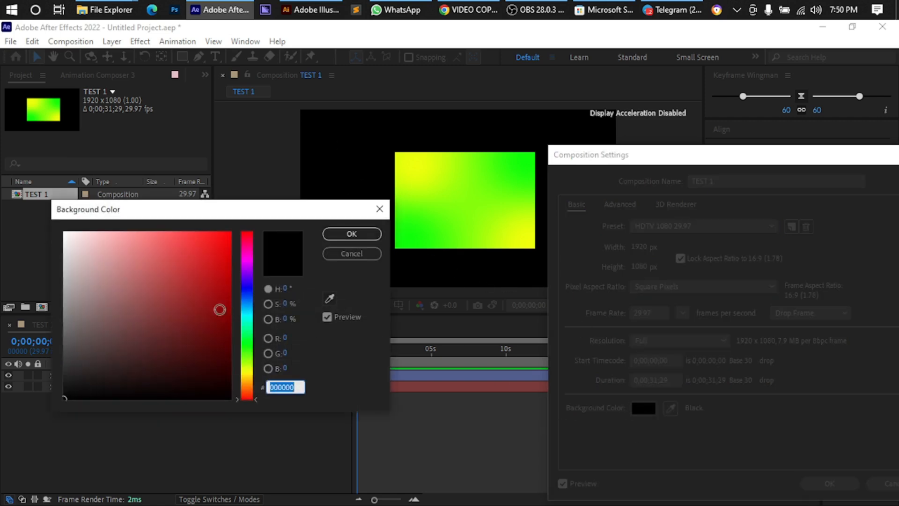
{"action": "left_click_drag", "start_coordinate": [118, 255], "coordinate": [52, 220]}
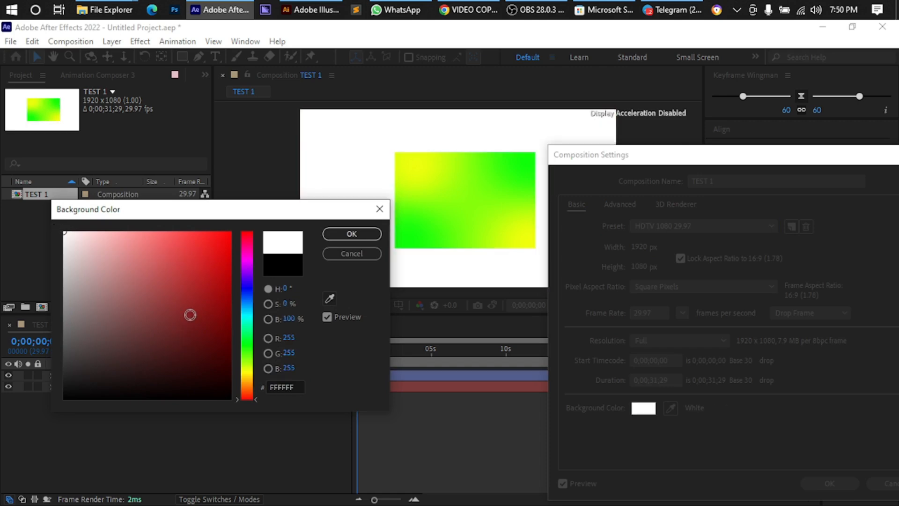
{"action": "left_click", "coordinate": [194, 308]}
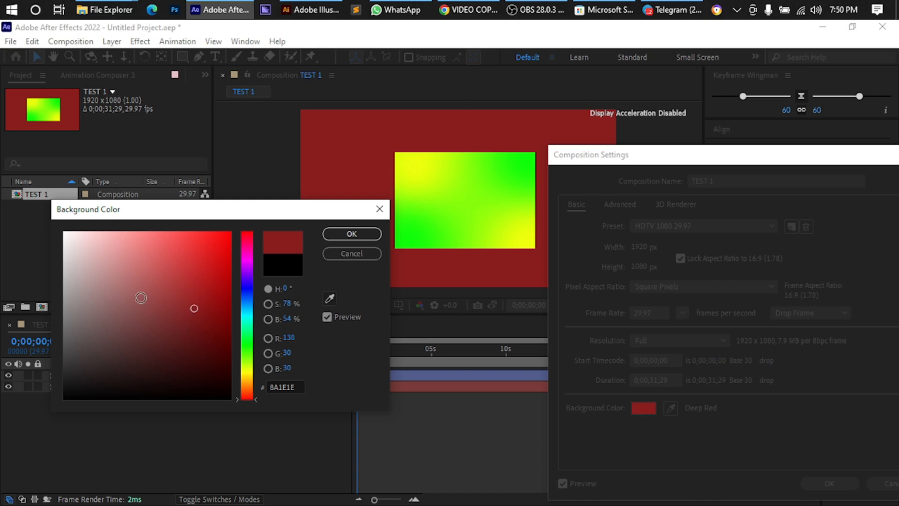
{"action": "left_click", "coordinate": [140, 296]}
{"action": "left_click_drag", "start_coordinate": [98, 250], "coordinate": [53, 216]}
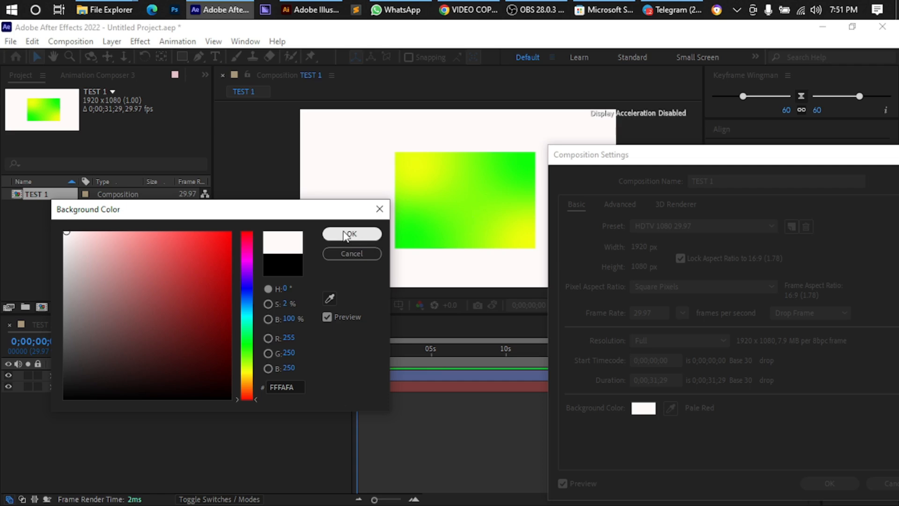
{"action": "left_click", "coordinate": [346, 236]}
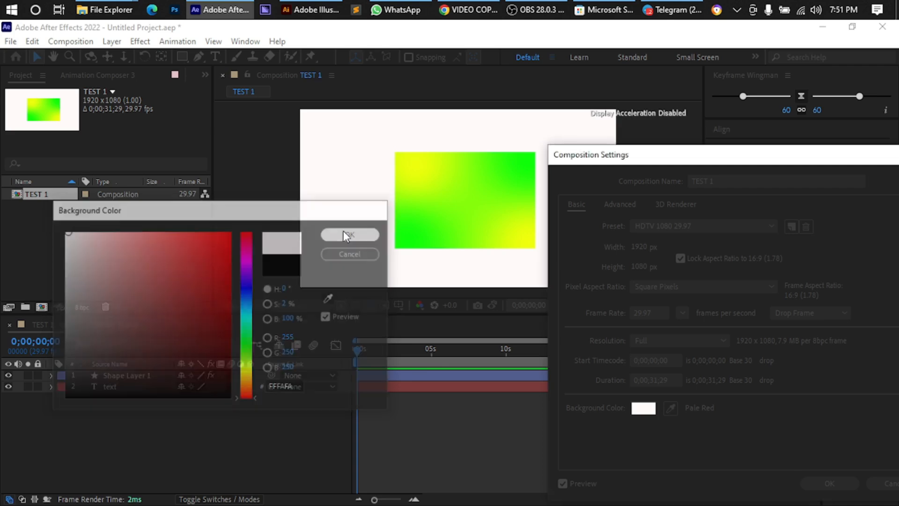
{"action": "left_click_drag", "start_coordinate": [708, 160], "coordinate": [370, 121]}
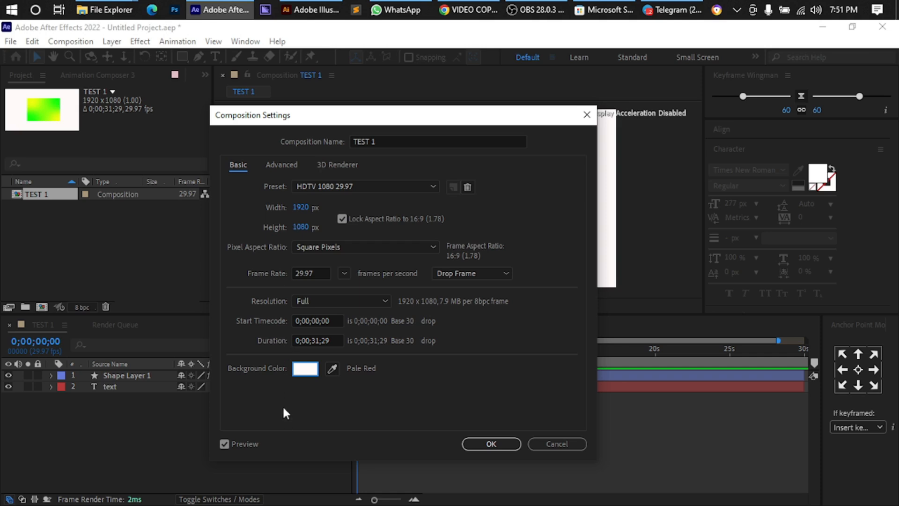
{"action": "left_click", "coordinate": [491, 444]}
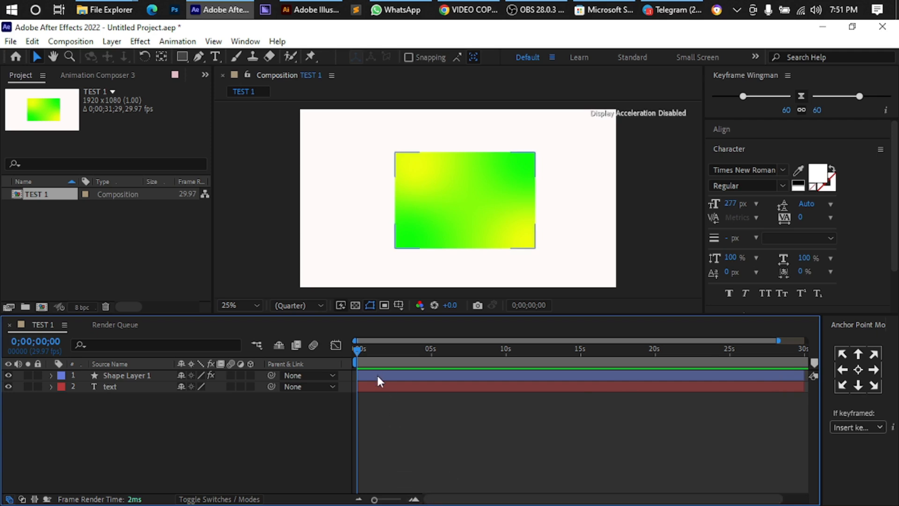
- Change the label color of Shape Layer 1 to Yellow
{"action": "left_click", "coordinate": [155, 378]}
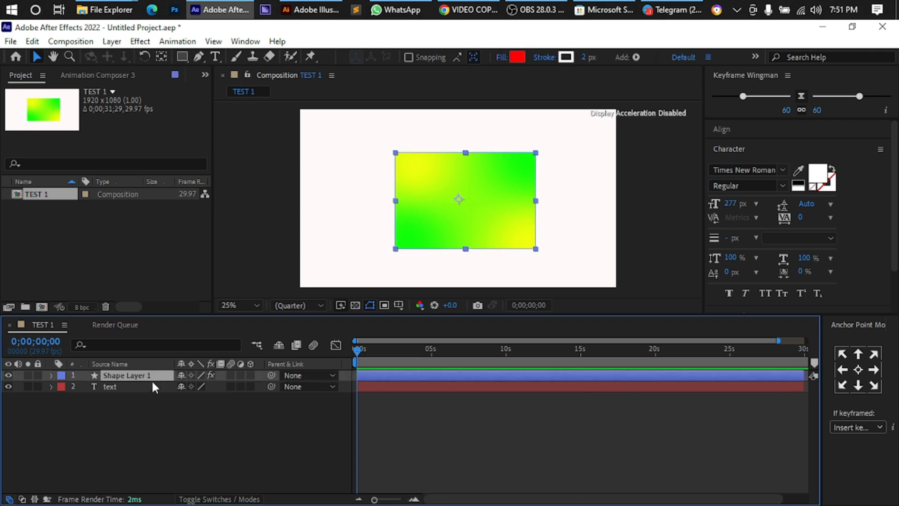
{"action": "left_click", "coordinate": [110, 385]}
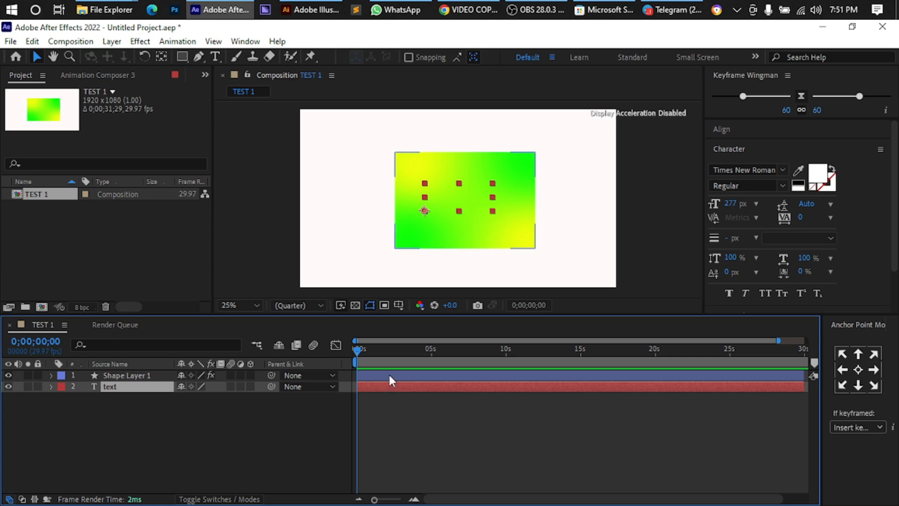
{"action": "left_click", "coordinate": [61, 377]}
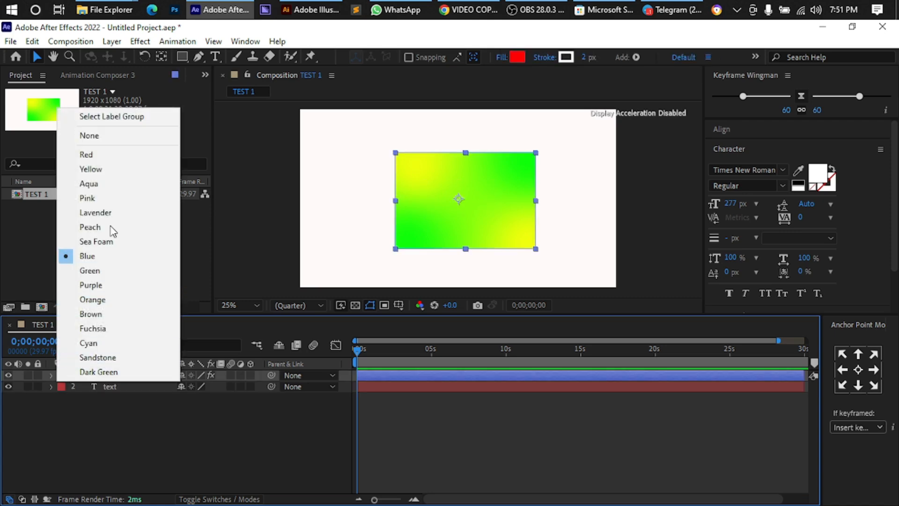
{"action": "left_click", "coordinate": [102, 172]}
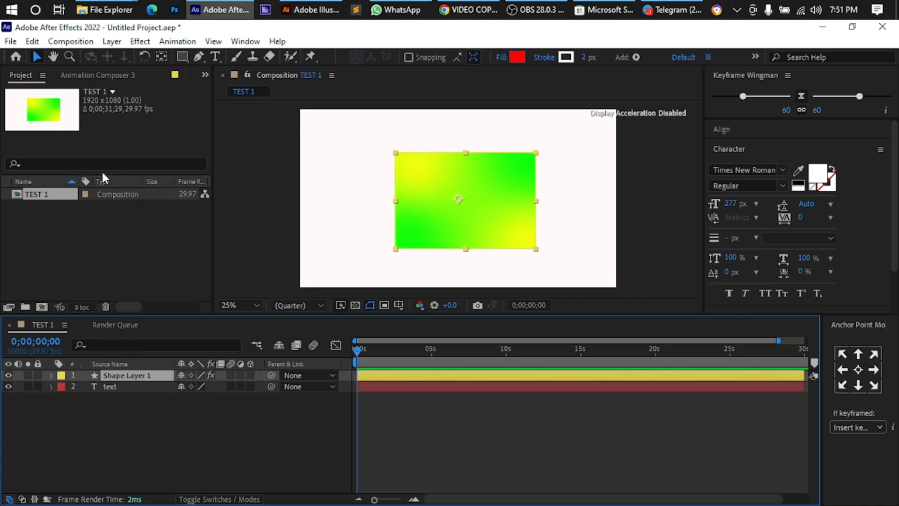
- Try an Orange label on the text layer, change it to Cyan, and deselect the layer
{"action": "left_click", "coordinate": [62, 389]}
{"action": "left_click", "coordinate": [94, 311]}
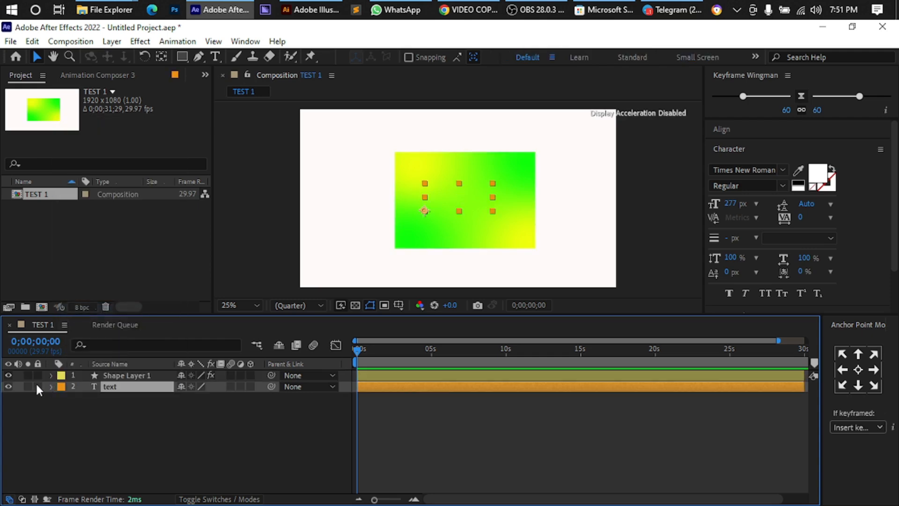
{"action": "left_click", "coordinate": [58, 388]}
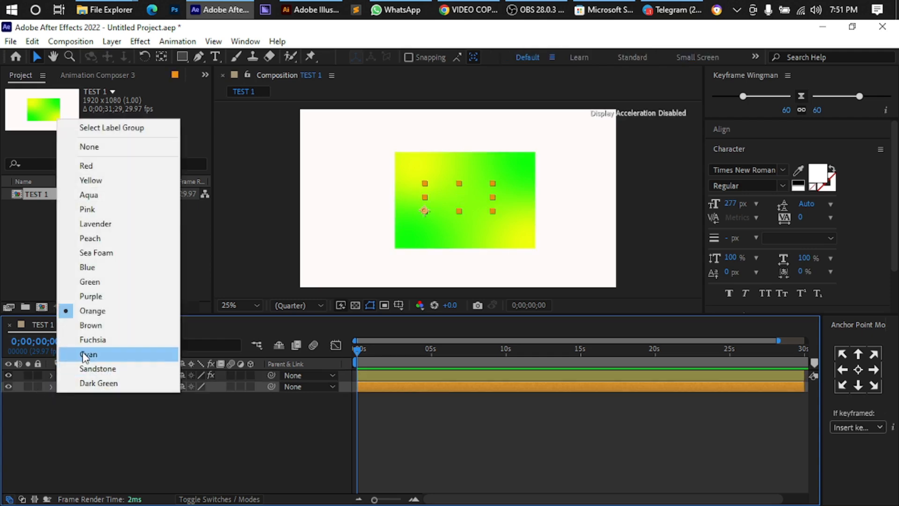
{"action": "left_click", "coordinate": [82, 353]}
{"action": "left_click", "coordinate": [562, 415]}
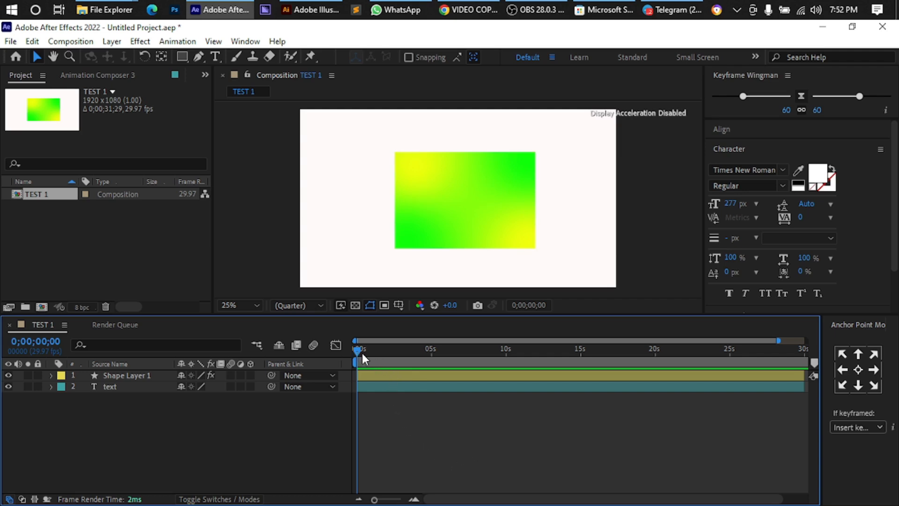
- Scrub the current time indicator forward through 0;00;04;11 and 0;00;18;03 to 0;00;23;10
{"action": "left_click_drag", "start_coordinate": [355, 348], "coordinate": [422, 361]}
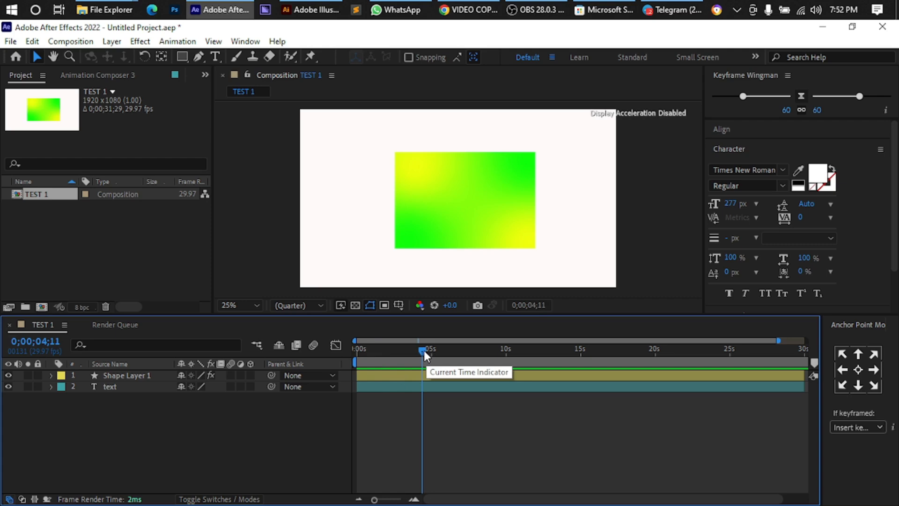
{"action": "left_click_drag", "start_coordinate": [423, 351], "coordinate": [629, 367]}
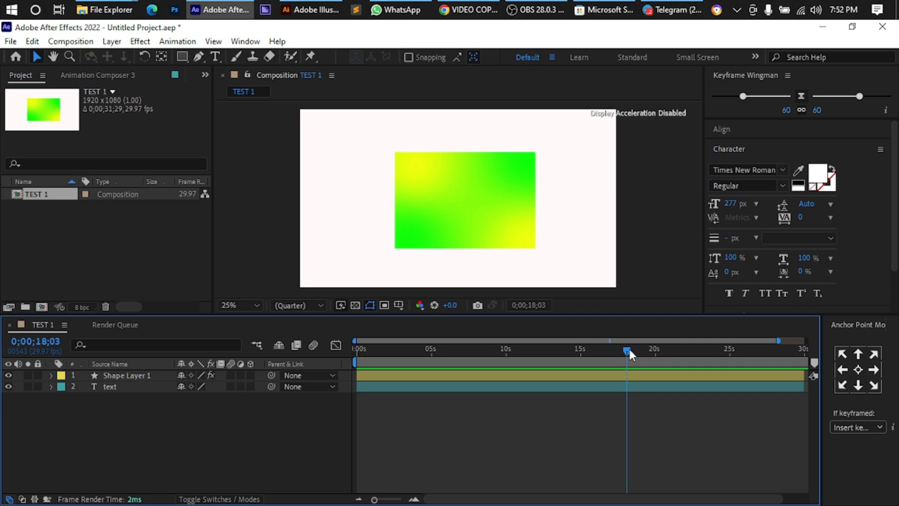
{"action": "left_click_drag", "start_coordinate": [629, 349], "coordinate": [705, 395]}
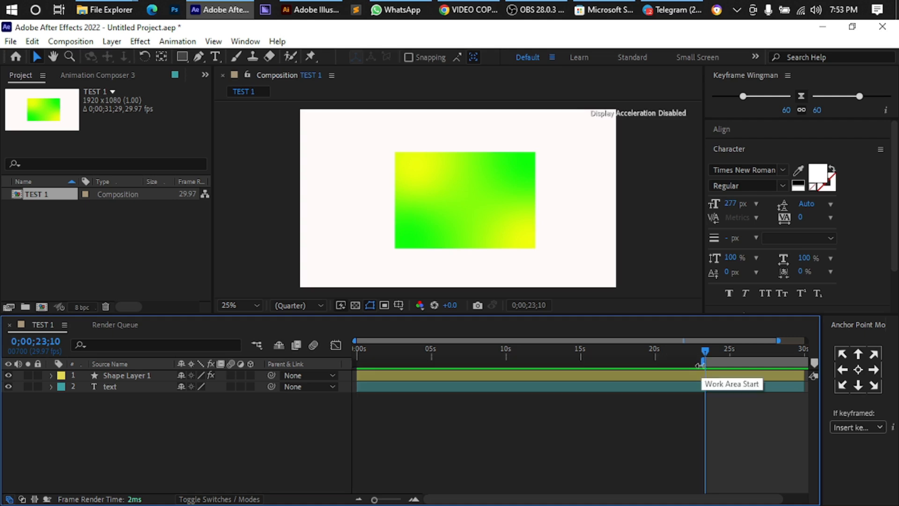
- Return the work area start to the beginning of the timeline, and jump the current time to the first and last frames
{"action": "left_click_drag", "start_coordinate": [702, 363], "coordinate": [333, 365]}
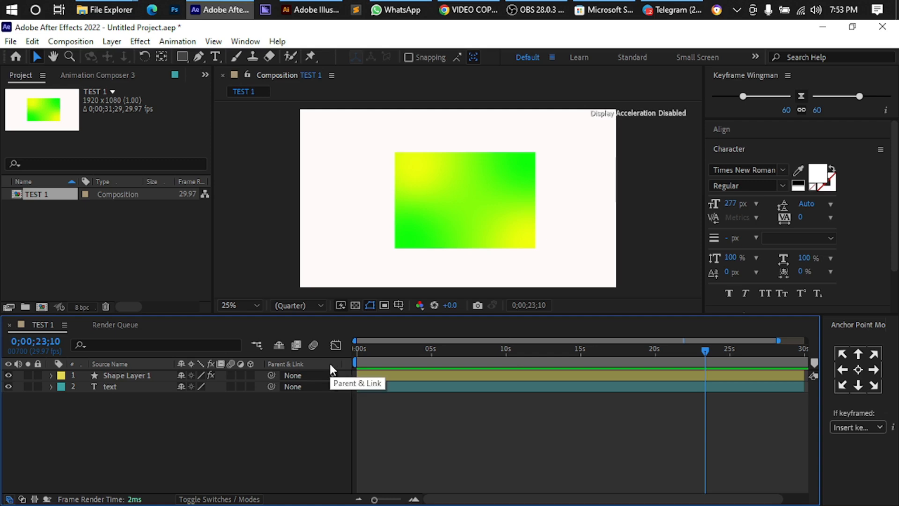
{"action": "key", "text": "Home"}
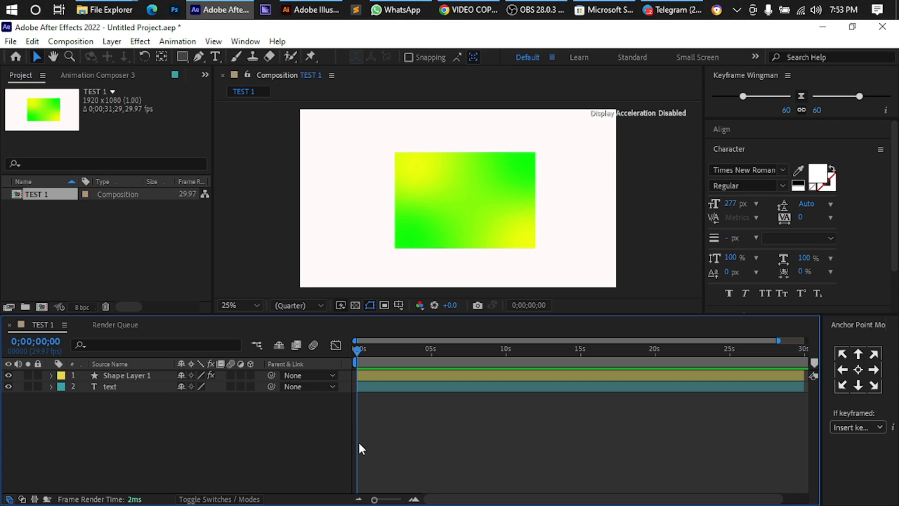
{"action": "key", "text": "End"}
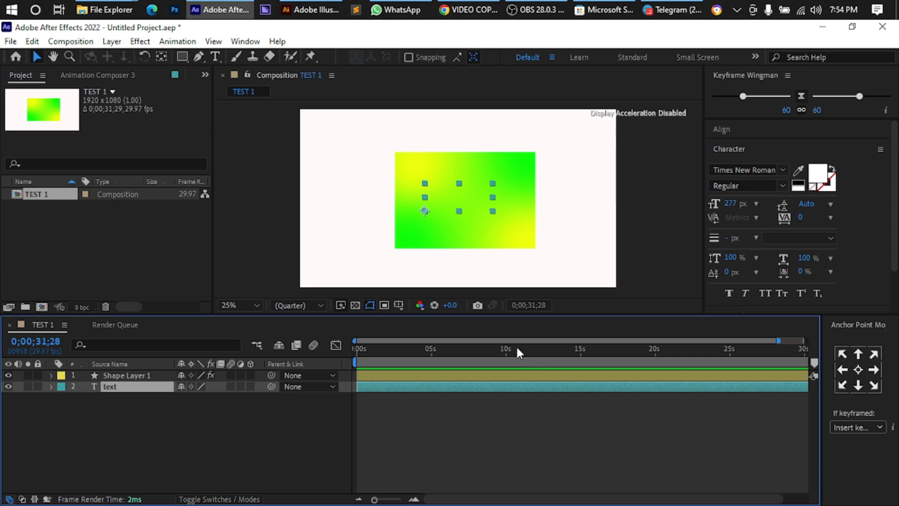
- Jump the current time indicator back and forth between different points of the timeline, finishing at 0;00;21;17
{"action": "left_click", "coordinate": [481, 349]}
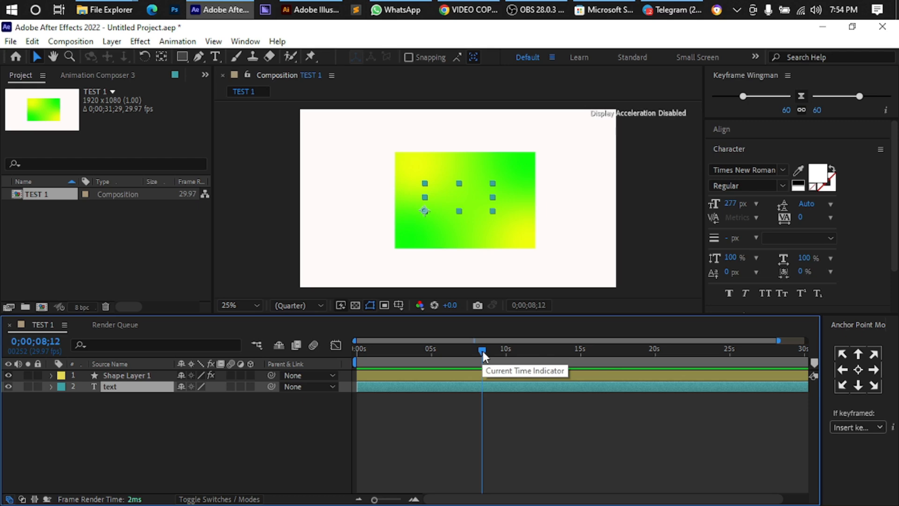
{"action": "left_click", "coordinate": [505, 348]}
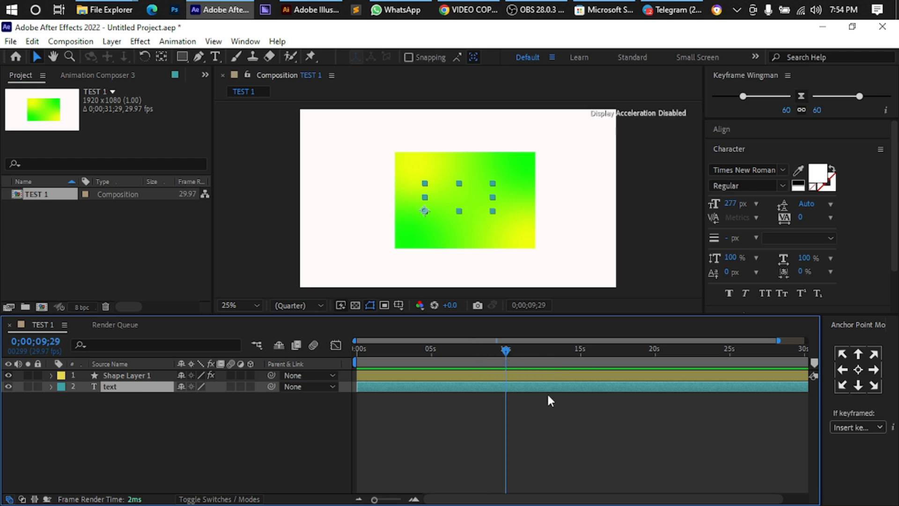
{"action": "left_click", "coordinate": [581, 349]}
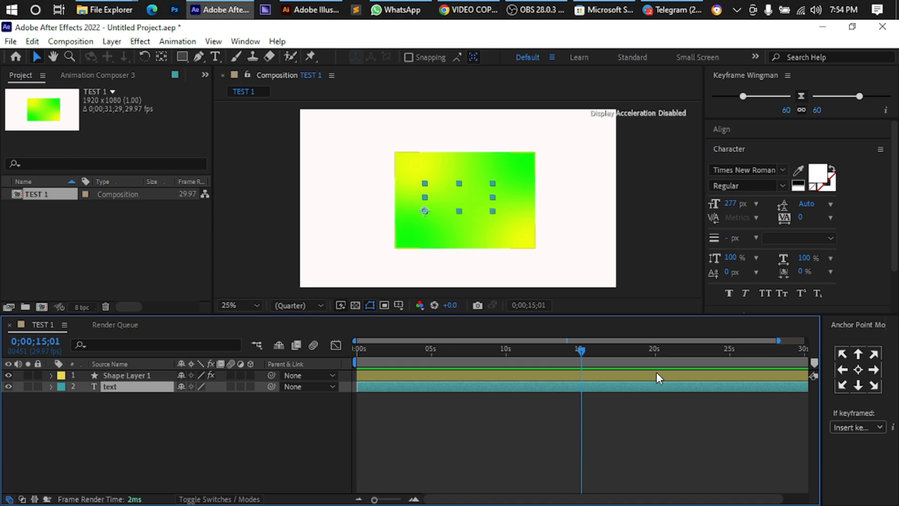
{"action": "left_click", "coordinate": [652, 349]}
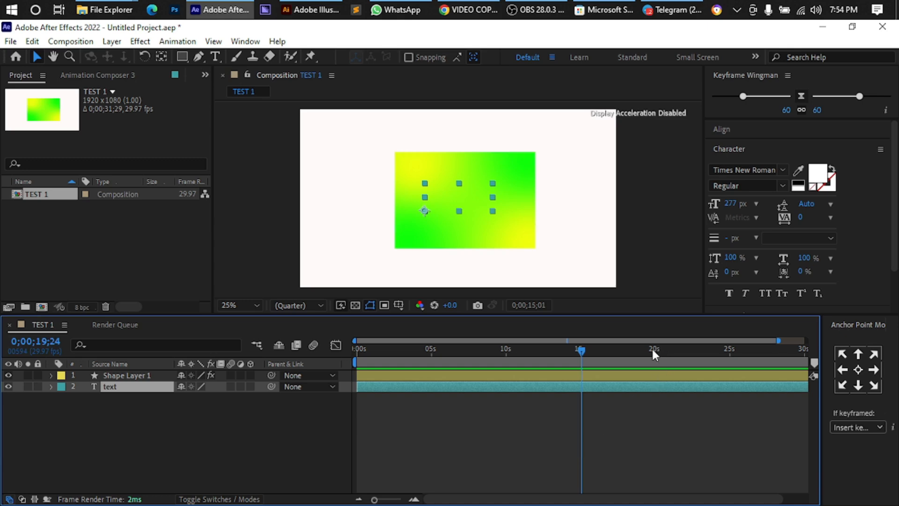
{"action": "left_click", "coordinate": [704, 344]}
{"action": "left_click", "coordinate": [627, 349]}
{"action": "left_click", "coordinate": [521, 351]}
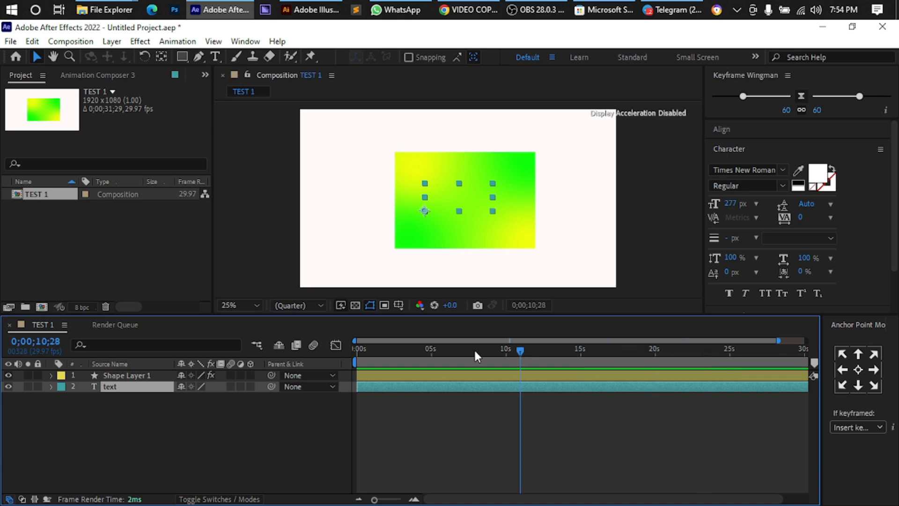
{"action": "left_click", "coordinate": [460, 350]}
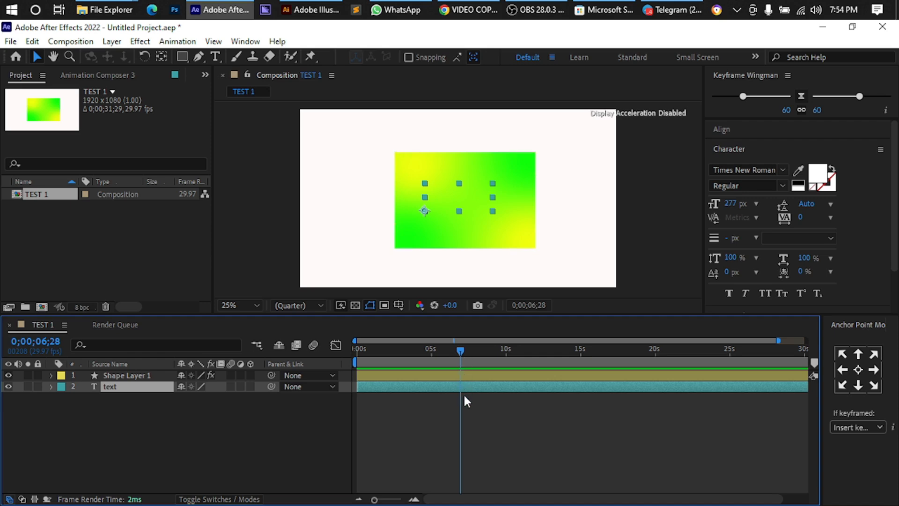
{"action": "left_click", "coordinate": [471, 348]}
{"action": "left_click", "coordinate": [535, 349]}
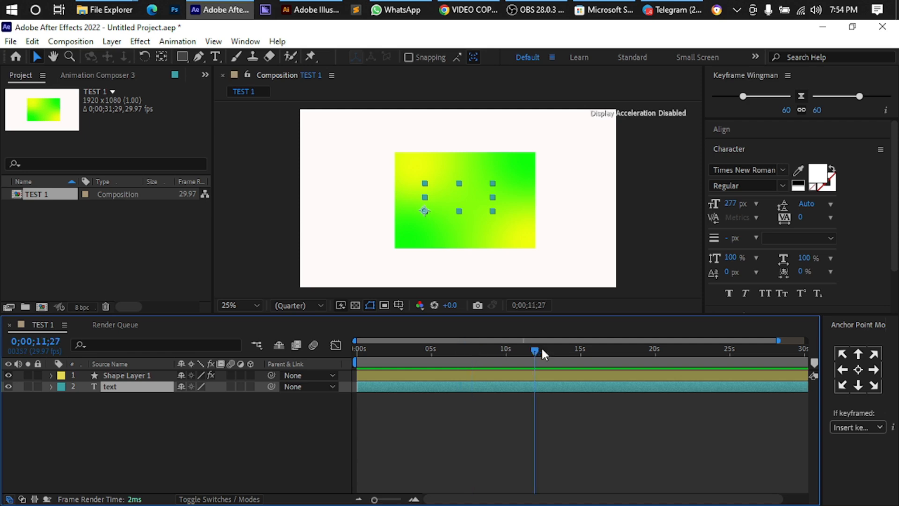
{"action": "left_click", "coordinate": [610, 349]}
{"action": "left_click", "coordinate": [679, 349]}
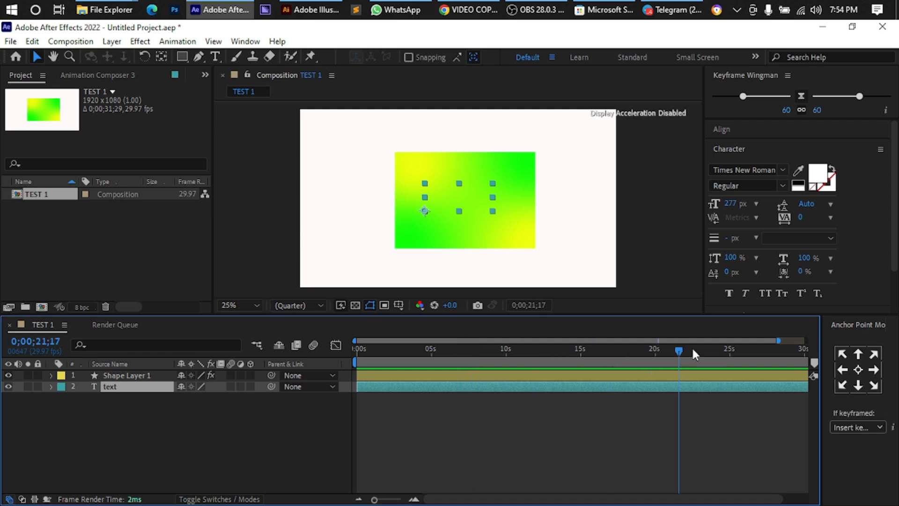
- Move the current time to several timeline points, ending near 0;00;01;15, and jump between the composition's first and last frames, finishing at the first
{"action": "left_click", "coordinate": [736, 346]}
{"action": "left_click", "coordinate": [756, 350]}
{"action": "left_click", "coordinate": [379, 349]}
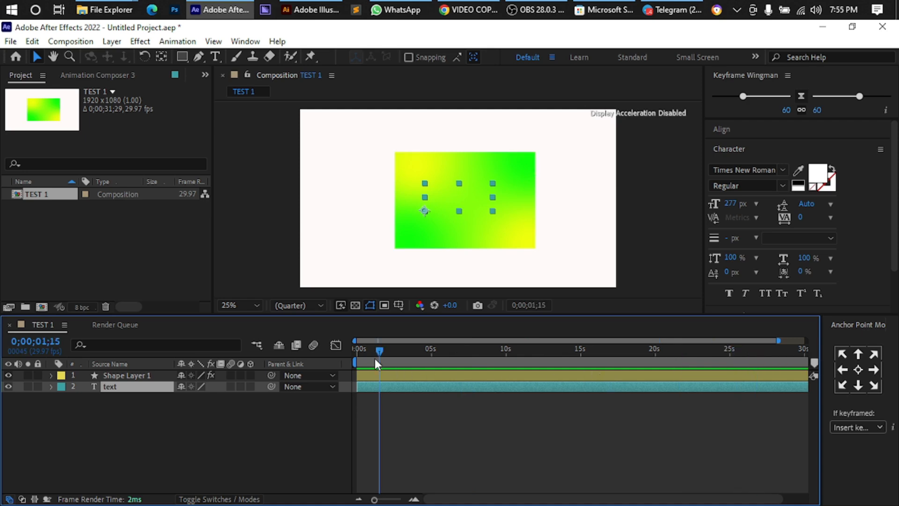
{"action": "key", "text": "Home"}
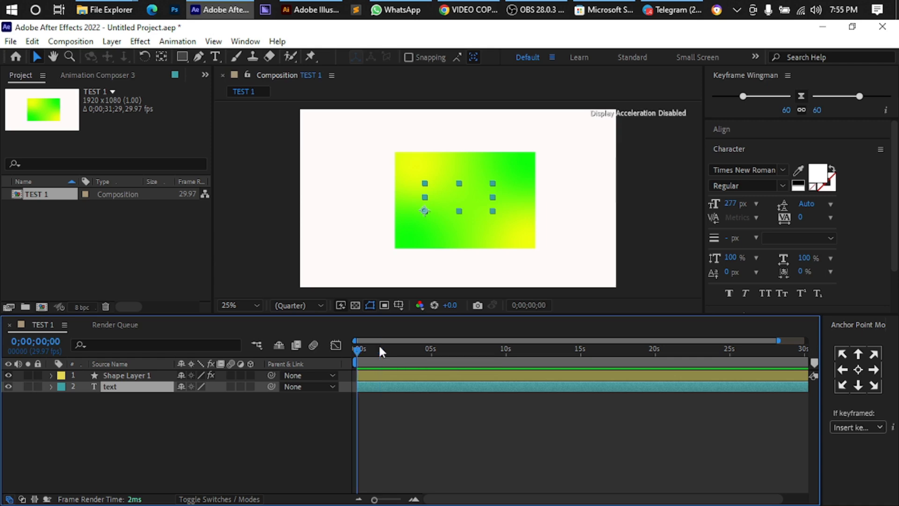
{"action": "key", "text": "End"}
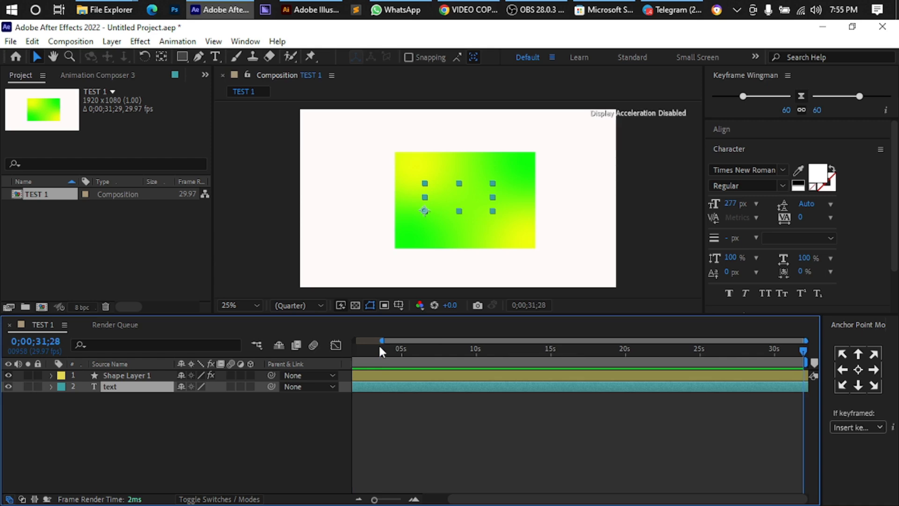
{"action": "key", "text": "Home"}
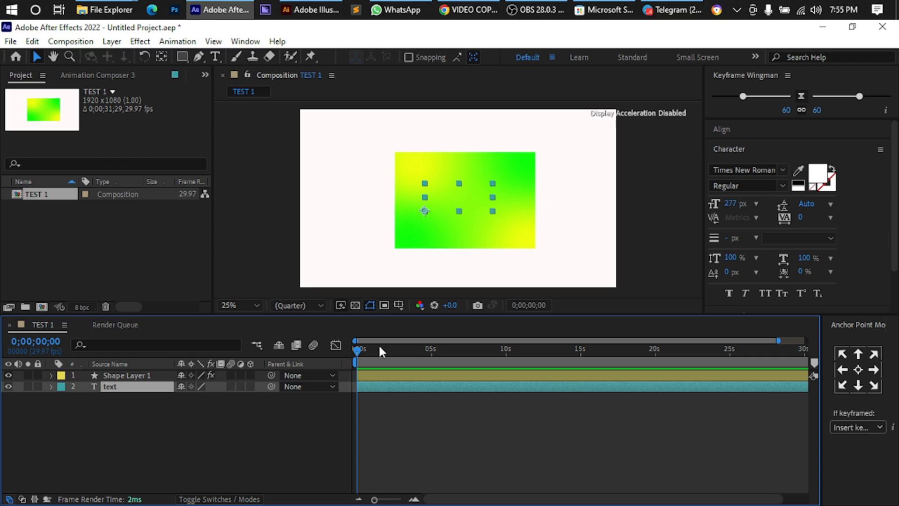
- Step the current time one frame before the composition start, and advance frame by frame past 0;00;00;14
{"action": "key", "text": "Page_Up"}
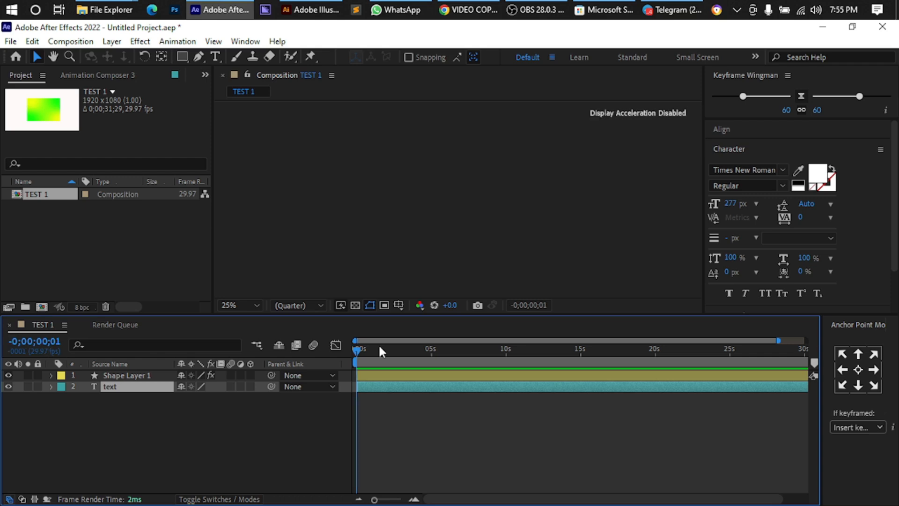
{"action": "key", "text": "Page_Down"}
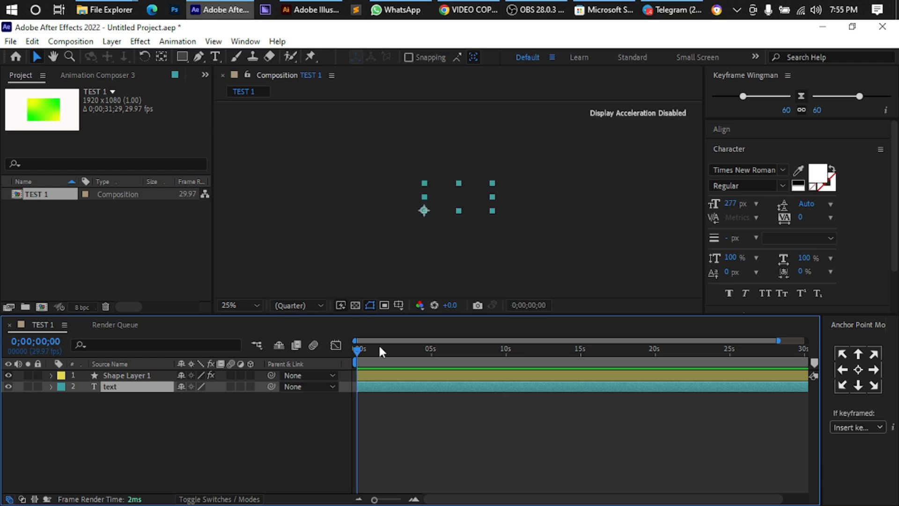
{"action": "key", "text": "Page_Down"}
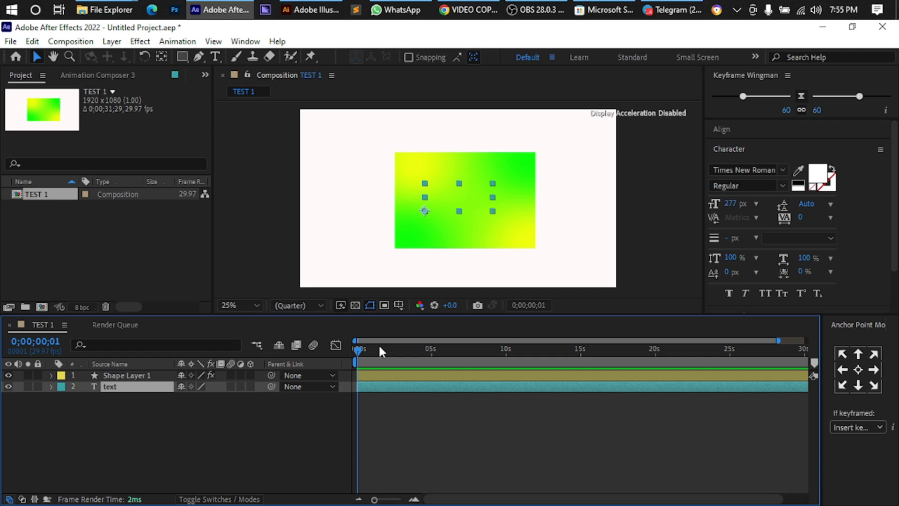
{"action": "key", "text": "Page_Down"}
{"action": "key", "text": "Page_Down"}
{"action": "key", "text": "Page_Down"}
{"action": "key", "text": "Page_Down"}
{"action": "key", "text": "Page_Down"}
{"action": "key", "text": "Page_Down"}
{"action": "key", "text": "Page_Down"}
{"action": "key", "text": "Page_Down"}
{"action": "key", "text": "Page_Down"}
{"action": "key", "text": "Page_Down"}
{"action": "key", "text": "Page_Down"}
{"action": "key", "text": "Page_Down"}
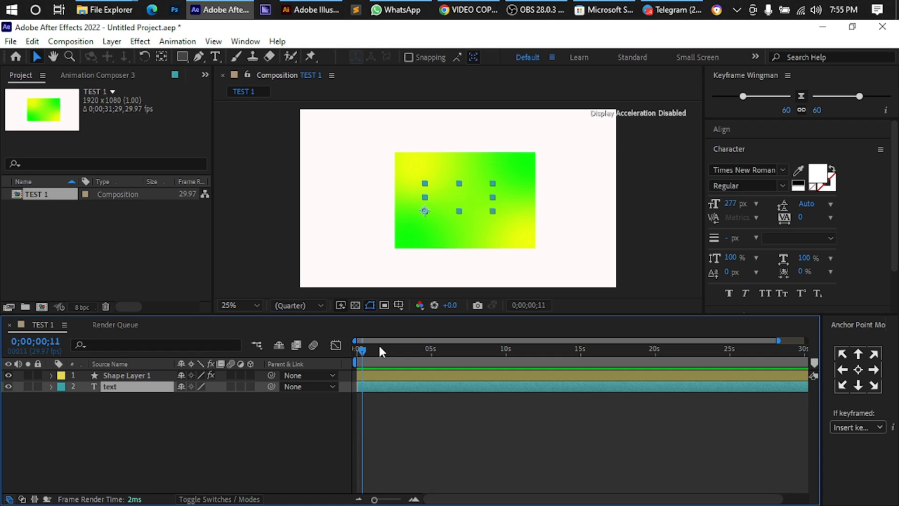
{"action": "key", "text": "Page_Down"}
{"action": "key", "text": "Page_Down"}
{"action": "key", "text": "Page_Down"}
{"action": "key", "text": "Page_Down"}
{"action": "key", "text": "Page_Down"}
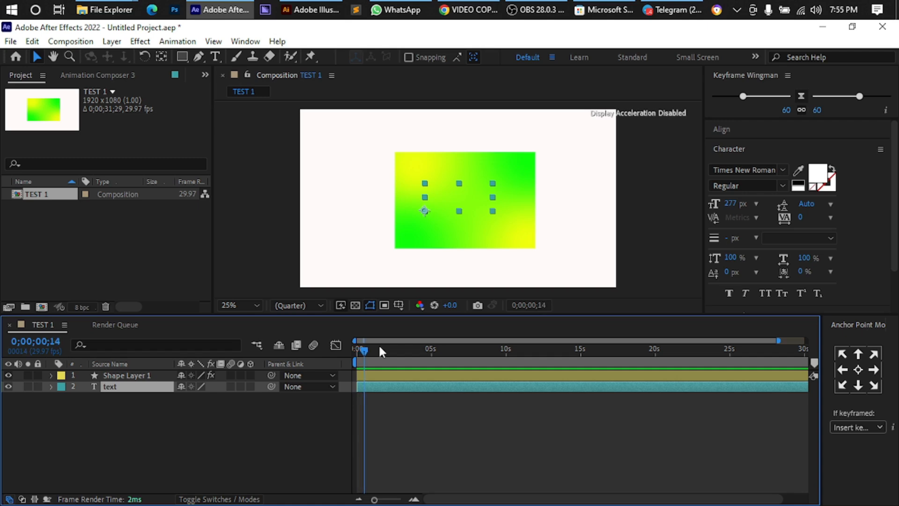
{"action": "key", "text": "Page_Down"}
{"action": "key", "text": "Page_Down"}
{"action": "key", "text": "Page_Down"}
- Step the current time backward frame by frame to around 0;00;00;09
{"action": "key", "text": "Page_Up"}
{"action": "key", "text": "Page_Up"}
{"action": "key", "text": "Page_Up"}
{"action": "key", "text": "Page_Up"}
{"action": "key", "text": "Page_Up"}
{"action": "key", "text": "Page_Up"}
{"action": "key", "text": "Page_Up"}
{"action": "key", "text": "Page_Up"}
{"action": "key", "text": "Page_Up"}
{"action": "key", "text": "Page_Up"}
{"action": "key", "text": "Page_Up"}
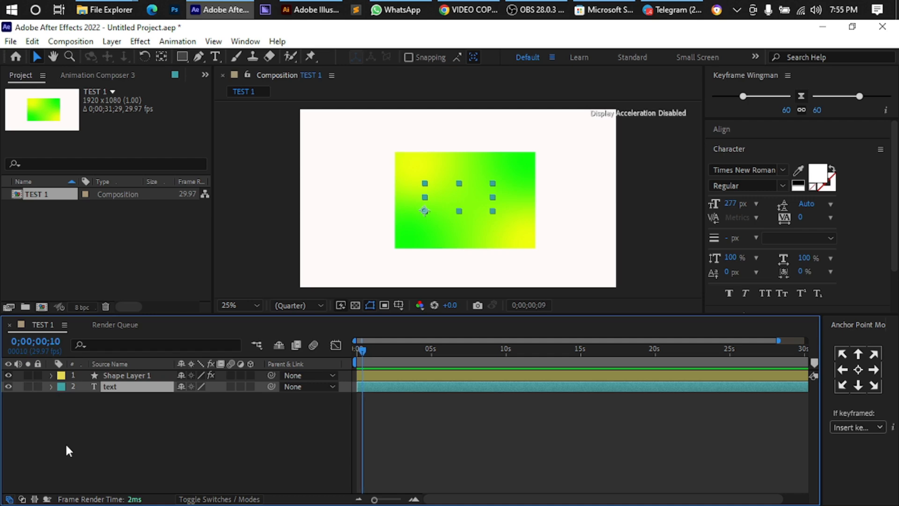
{"action": "key", "text": "Page_Up"}
- Advance the current time frame by frame to 0;00;01;00
{"action": "key", "text": "Page_Down"}
{"action": "key", "text": "Page_Down"}
{"action": "key", "text": "Page_Down"}
{"action": "key", "text": "Page_Down"}
{"action": "key", "text": "Page_Down"}
{"action": "key", "text": "Page_Down"}
{"action": "key", "text": "Page_Down"}
{"action": "key", "text": "Page_Down"}
{"action": "key", "text": "Page_Down"}
{"action": "key", "text": "Page_Down"}
{"action": "key", "text": "Page_Down"}
{"action": "key", "text": "Page_Down"}
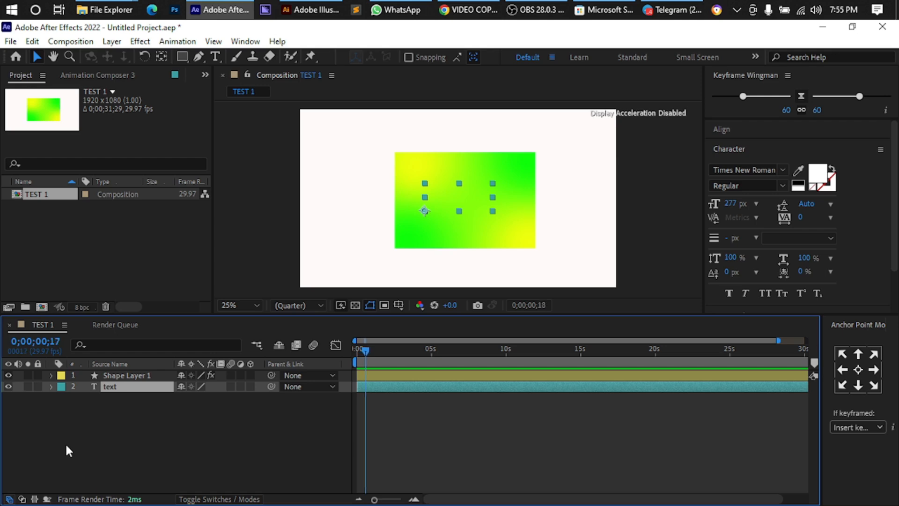
{"action": "key", "text": "Page_Down"}
{"action": "key", "text": "Page_Down"}
{"action": "key", "text": "Page_Down"}
{"action": "key", "text": "Page_Down"}
{"action": "key", "text": "Page_Down"}
{"action": "key", "text": "Page_Down"}
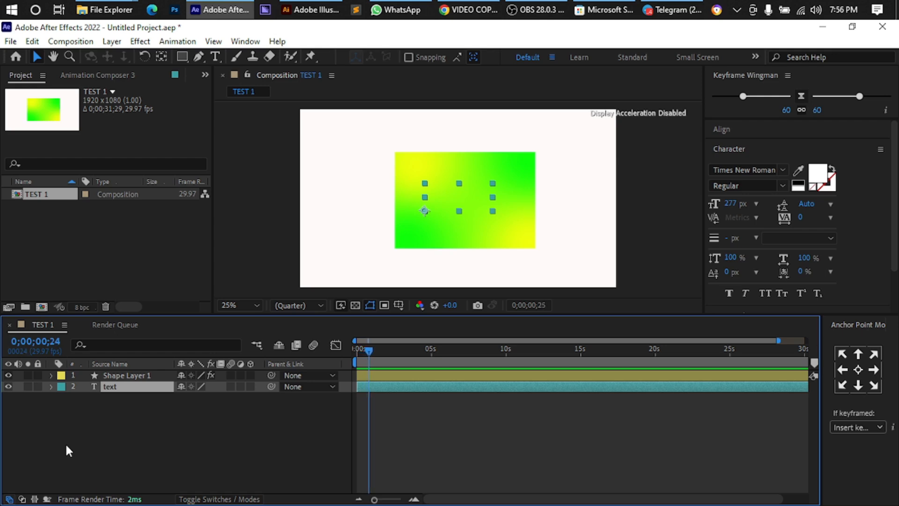
{"action": "key", "text": "Page_Down"}
{"action": "key", "text": "Page_Down"}
{"action": "key", "text": "Page_Down"}
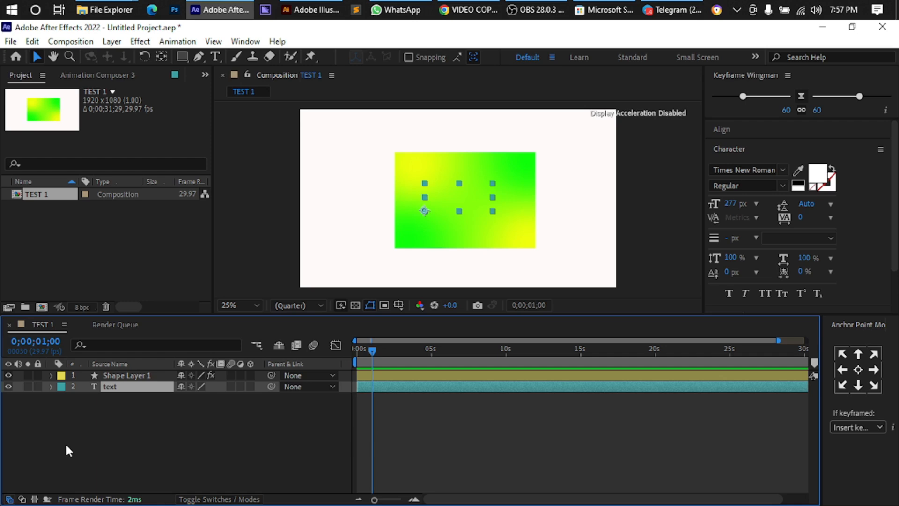
- Advance the current time to 0;00;01;12 and step it back frame by frame to 0;00;01;00
{"action": "key", "text": "space"}
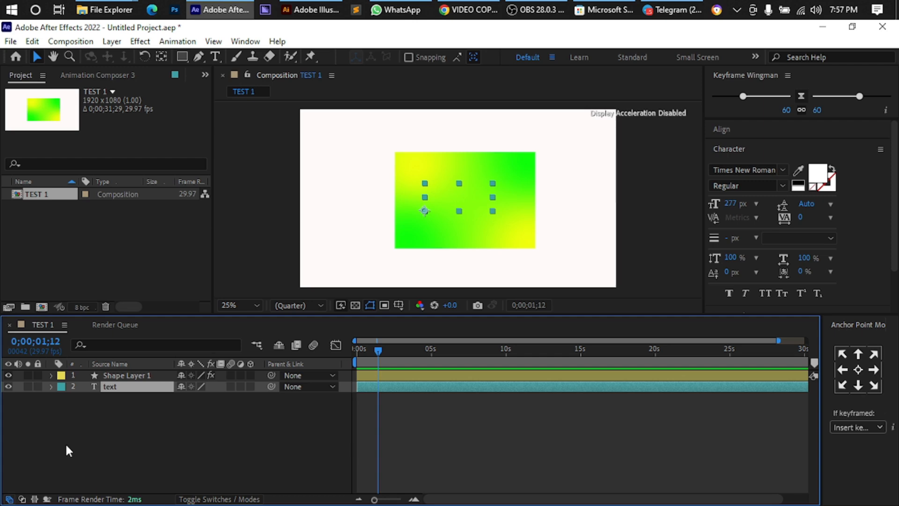
{"action": "key", "text": "Page_Up"}
{"action": "key", "text": "Page_Up"}
{"action": "key", "text": "Page_Up"}
{"action": "key", "text": "Page_Up"}
{"action": "key", "text": "Page_Up"}
{"action": "key", "text": "Page_Up"}
{"action": "key", "text": "Page_Up"}
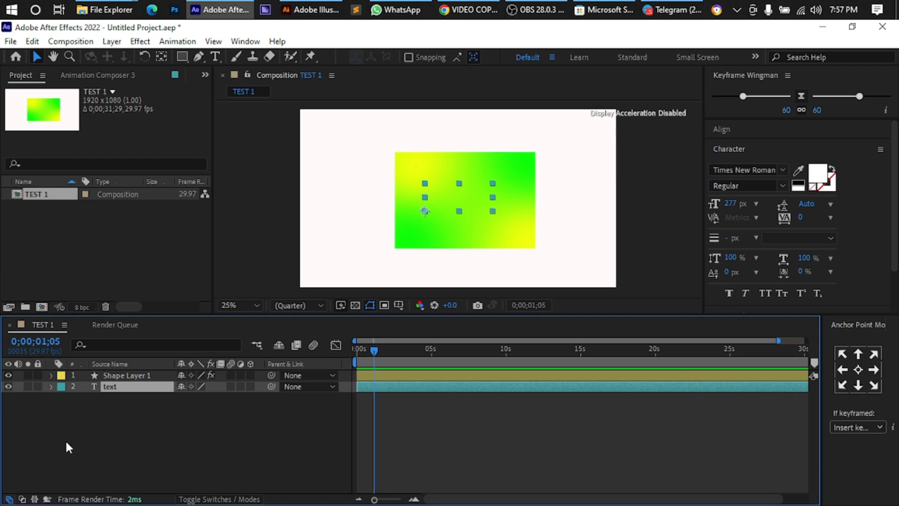
{"action": "key", "text": "Page_Up"}
{"action": "key", "text": "Page_Up"}
{"action": "key", "text": "Page_Up"}
{"action": "key", "text": "Page_Up"}
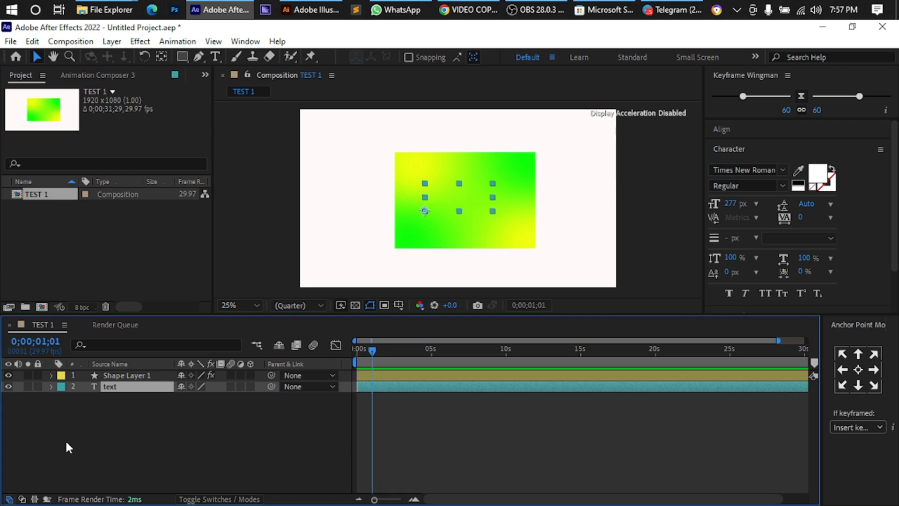
{"action": "key", "text": "Page_Up"}
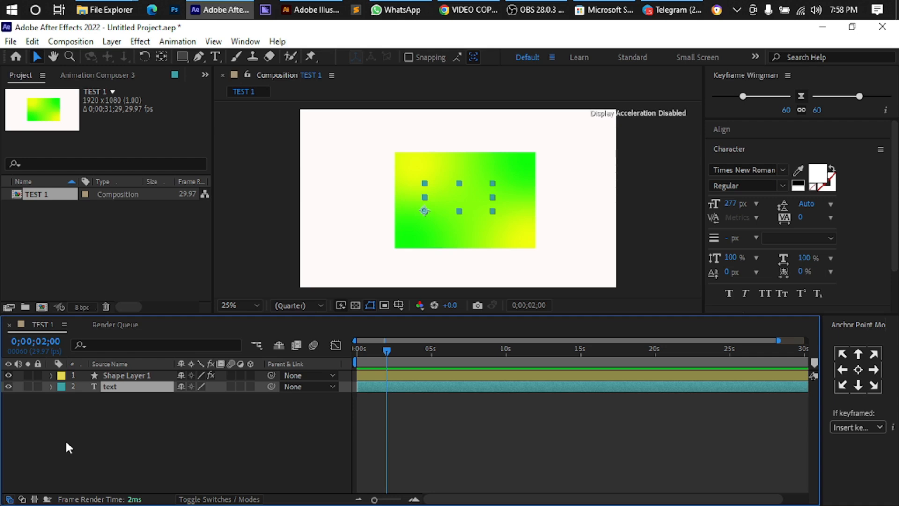
- Move the current time forward in ten-frame jumps to 0;00;03;10 and back in the same increments to 0;00;02;10
{"action": "key", "text": "shift+Page_Down"}
{"action": "key", "text": "shift+Page_Down"}
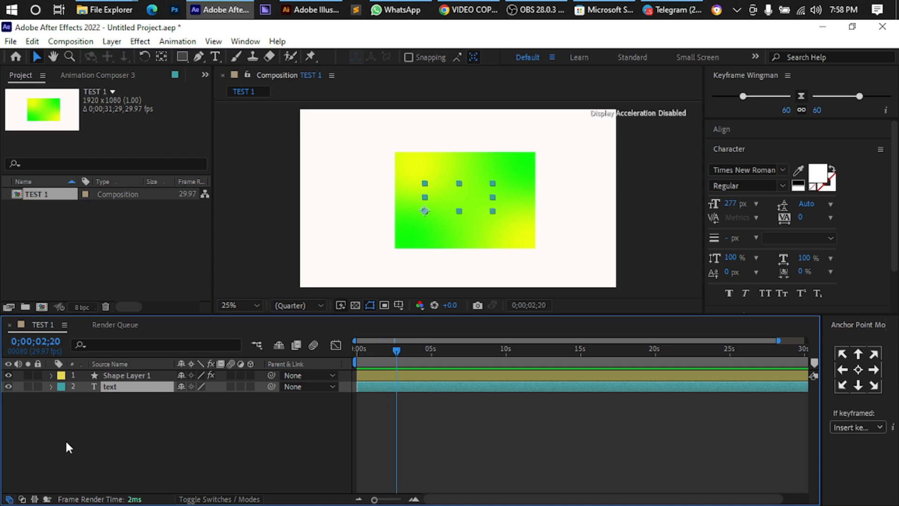
{"action": "key", "text": "shift+Page_Down"}
{"action": "key", "text": "shift+Page_Down"}
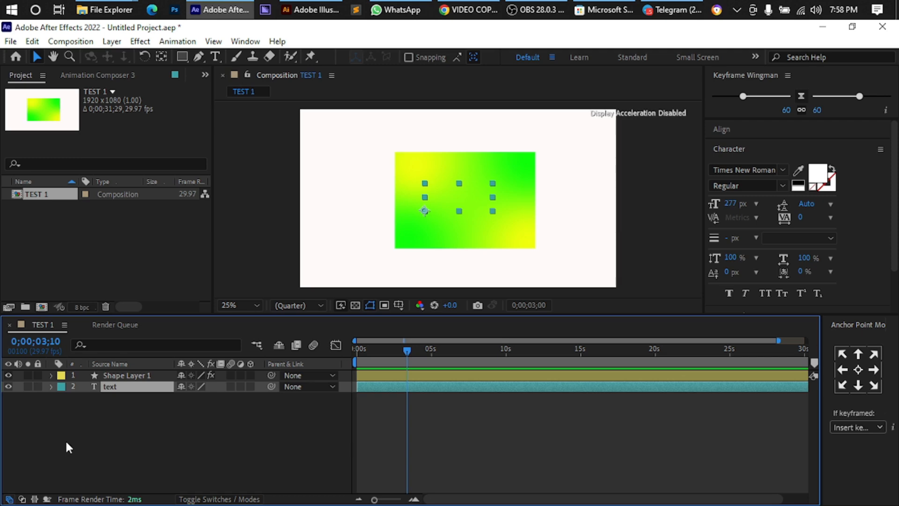
{"action": "key", "text": "shift+Page_Up"}
{"action": "key", "text": "shift+Page_Up"}
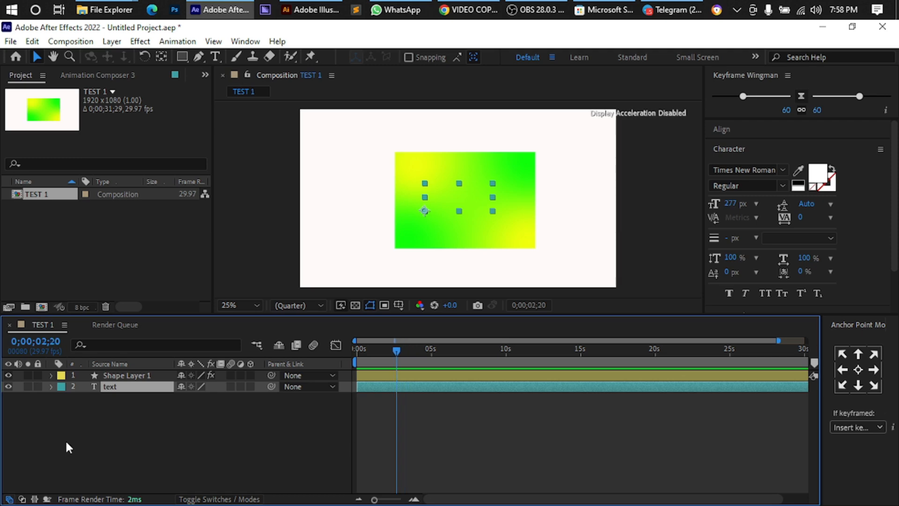
{"action": "key", "text": "shift+Page_Up"}
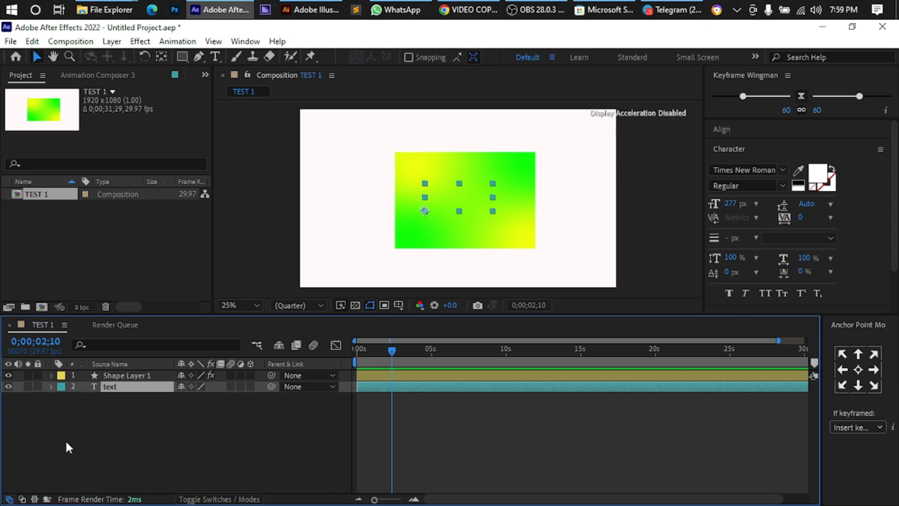
- Nudge the selected text layer to the right in large increments until it extends past the gradient rectangle's right edge
{"action": "key", "text": "Return"}
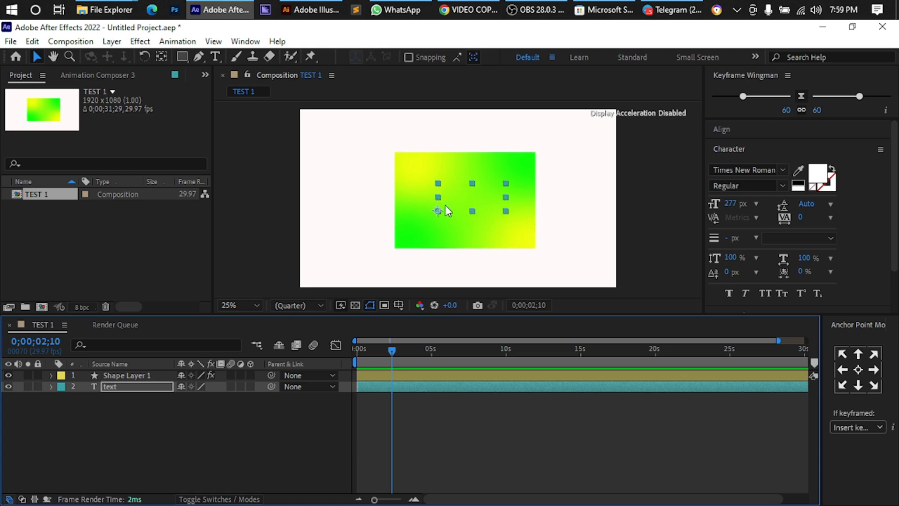
{"action": "key", "text": "shift+Right"}
{"action": "key", "text": "shift+Right"}
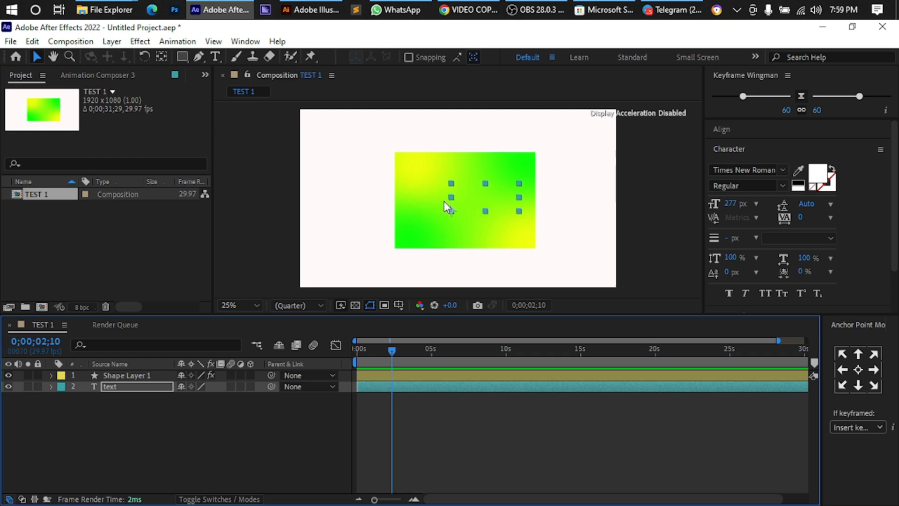
{"action": "key", "text": "shift+Right"}
{"action": "key", "text": "shift+Right"}
{"action": "key", "text": "shift+Right"}
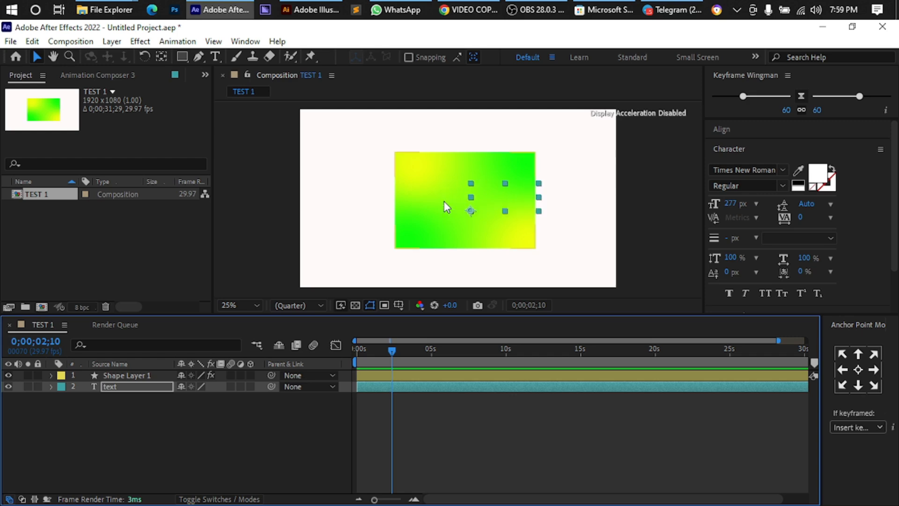
{"action": "key", "text": "shift+Right"}
{"action": "key", "text": "shift+Right"}
{"action": "key", "text": "shift+Right"}
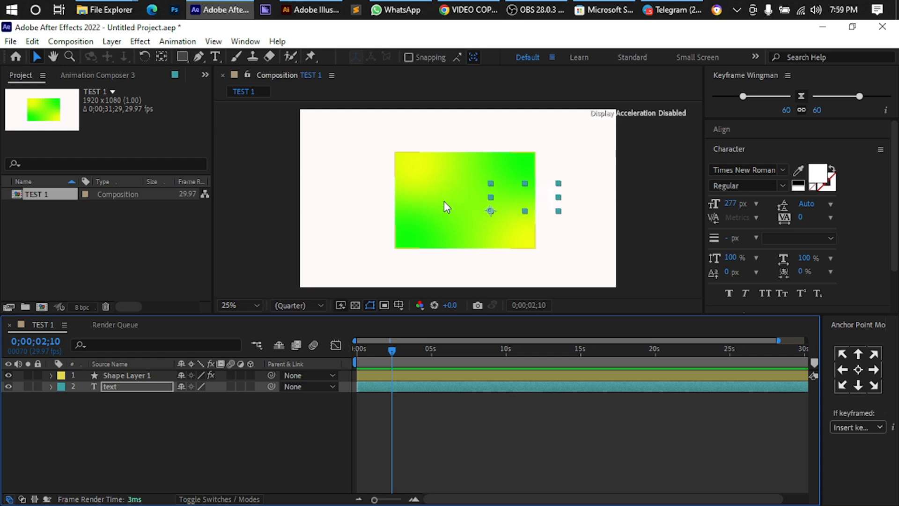
- Change the text layer's fill color to black (000000)
{"action": "left_click", "coordinate": [146, 386]}
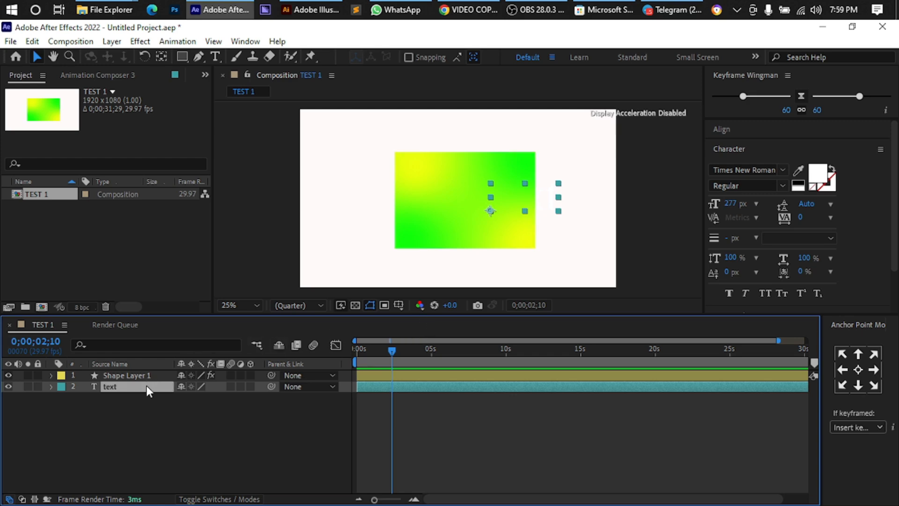
{"action": "left_click", "coordinate": [816, 177]}
{"action": "left_click", "coordinate": [103, 366]}
{"action": "left_click_drag", "start_coordinate": [103, 366], "coordinate": [54, 422]}
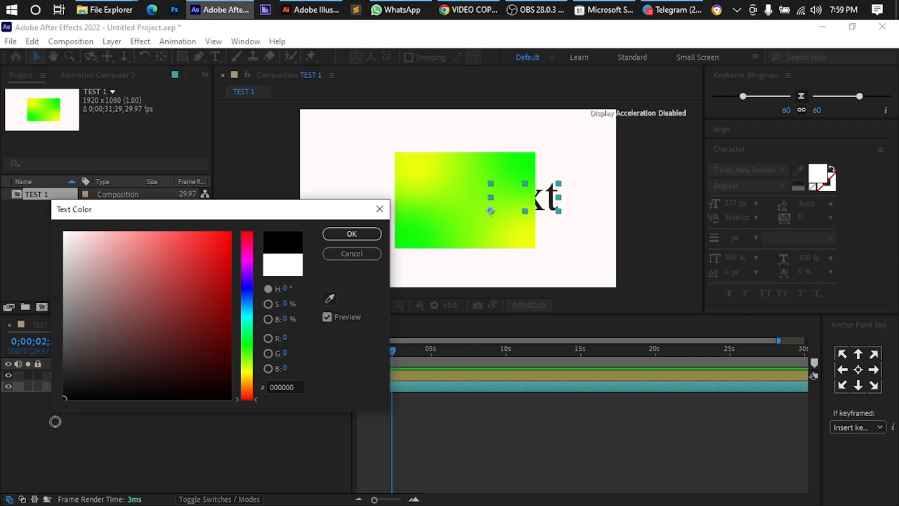
{"action": "left_click", "coordinate": [349, 235]}
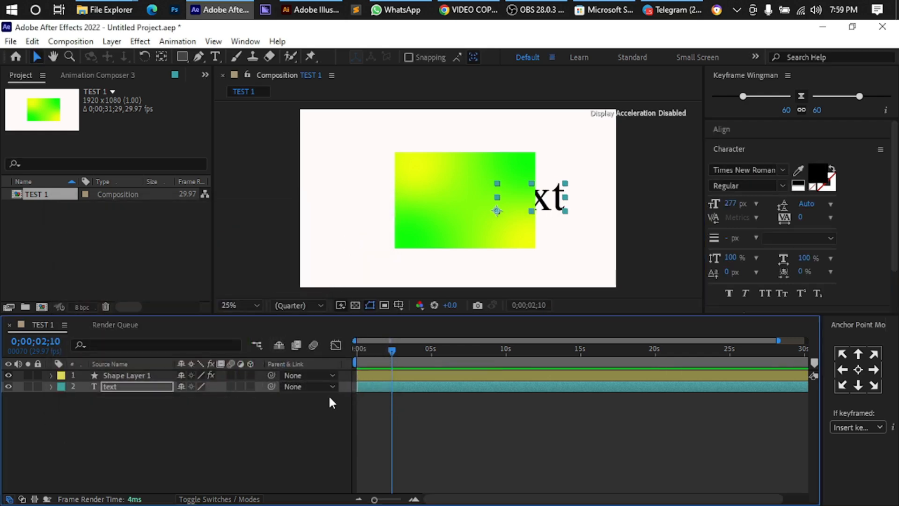
- Nudge the text layer further right in large increments and back left until only its last letter extends beyond the rectangle
{"action": "key", "text": "shift+Right"}
{"action": "key", "text": "shift+Right"}
{"action": "key", "text": "shift+Left"}
{"action": "key", "text": "shift+Left"}
{"action": "key", "text": "shift+Left"}
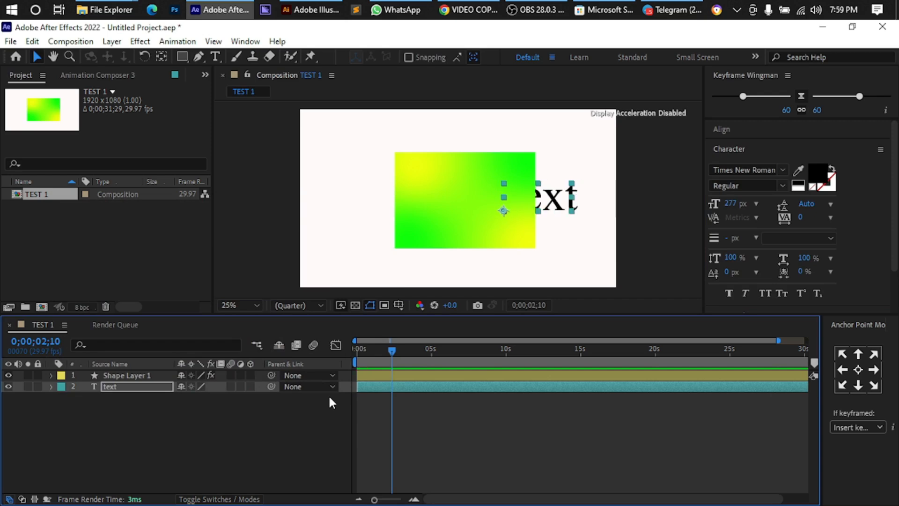
{"action": "key", "text": "shift+Left"}
{"action": "key", "text": "shift+Left"}
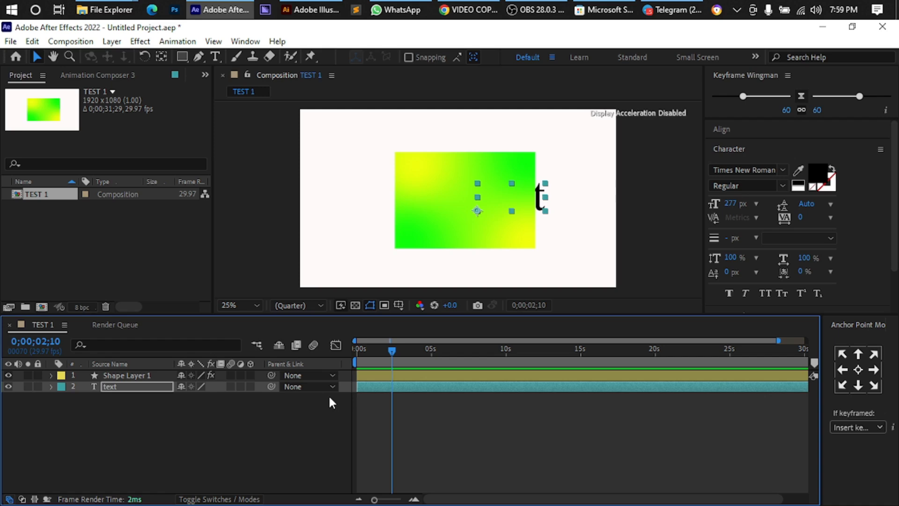
- Advance the current time in ten-frame jumps to 0;00;03;20
{"action": "key", "text": "shift+Page_Down"}
{"action": "key", "text": "shift+Page_Down"}
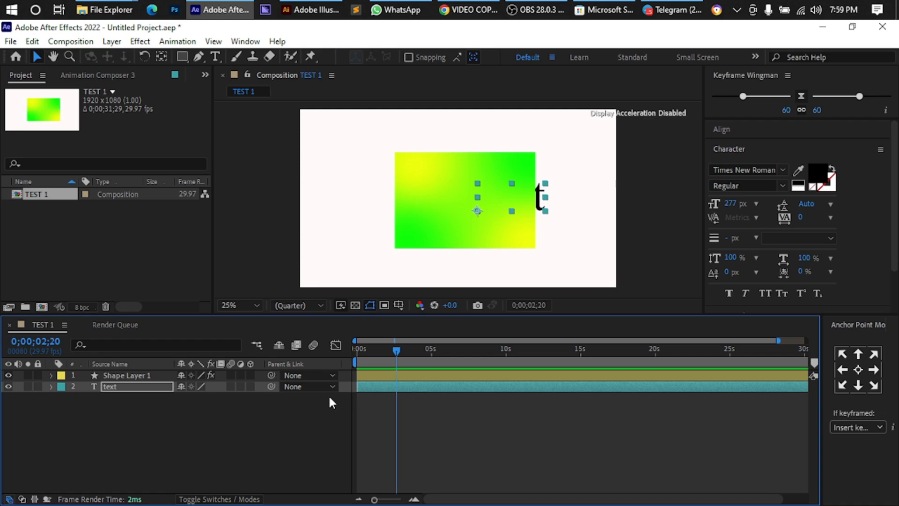
{"action": "key", "text": "shift+Page_Down"}
{"action": "key", "text": "shift+Page_Down"}
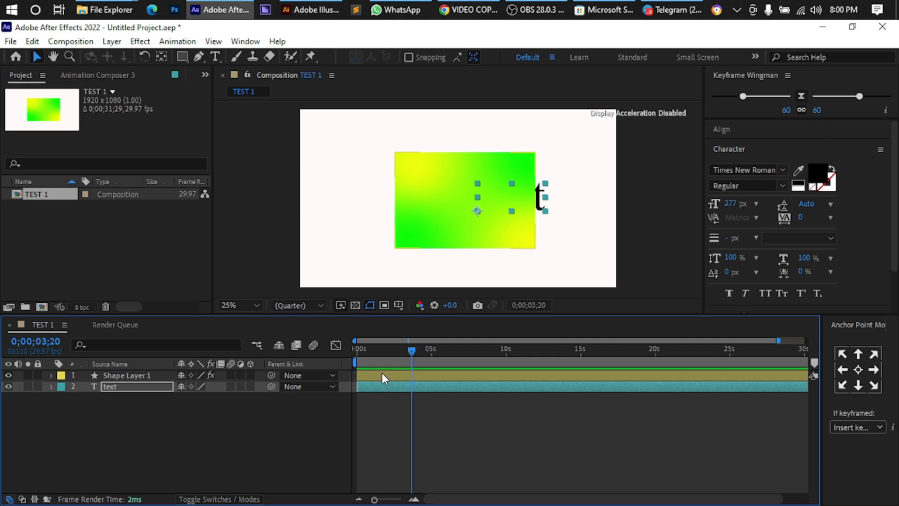
- Shift Shape Layer 1 later in the timeline and adjust its start to about 3 seconds, just before the current time
{"action": "left_click_drag", "start_coordinate": [382, 373], "coordinate": [439, 375]}
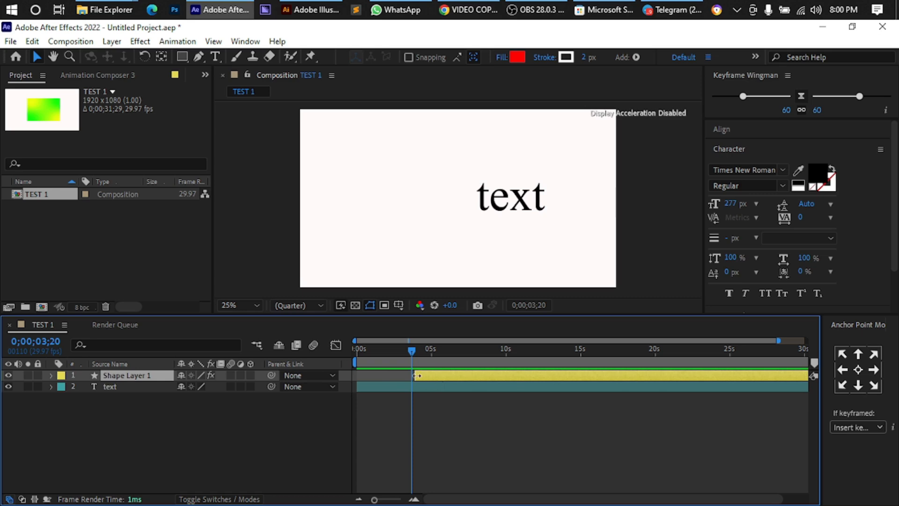
{"action": "left_click_drag", "start_coordinate": [416, 376], "coordinate": [405, 376]}
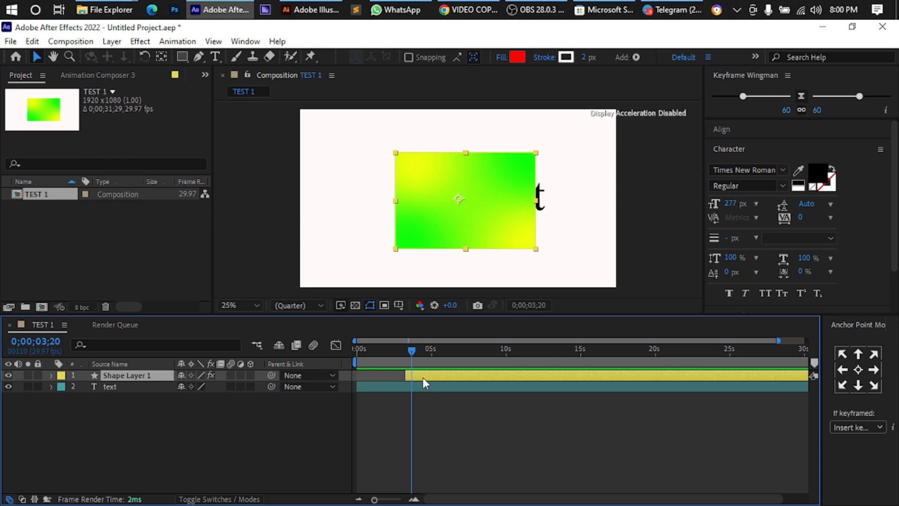
{"action": "mouse_move", "coordinate": [425, 376]}
{"action": "left_mouse_down"}
{"action": "mouse_move", "coordinate": [438, 378]}
{"action": "mouse_move", "coordinate": [417, 378]}
{"action": "left_mouse_up"}
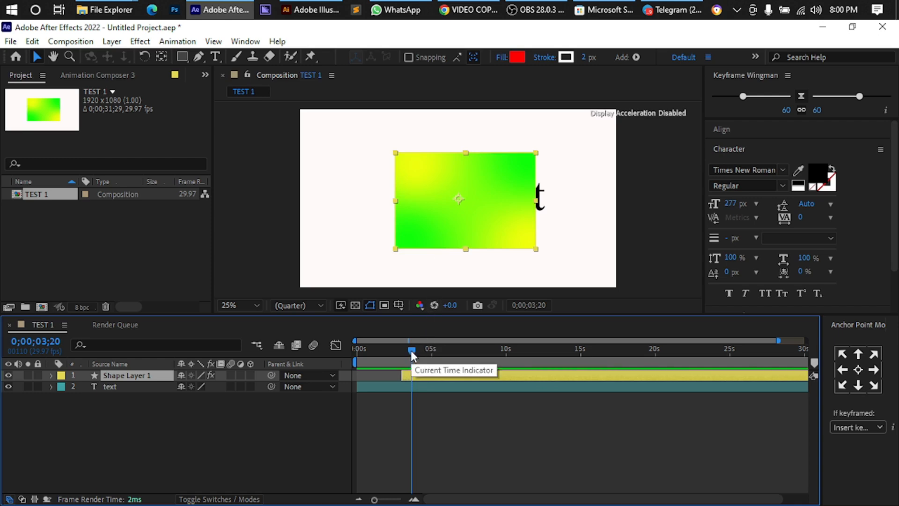
- Move the current time to 0;00;02;26, just before Shape Layer 1 starts, and magnify the timeline around that point
{"action": "left_click_drag", "start_coordinate": [412, 351], "coordinate": [392, 357]}
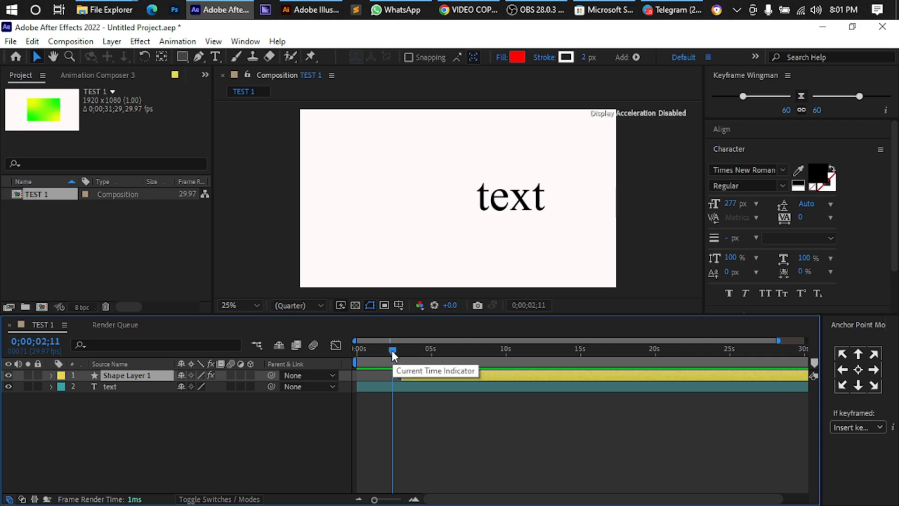
{"action": "left_click_drag", "start_coordinate": [392, 350], "coordinate": [399, 357]}
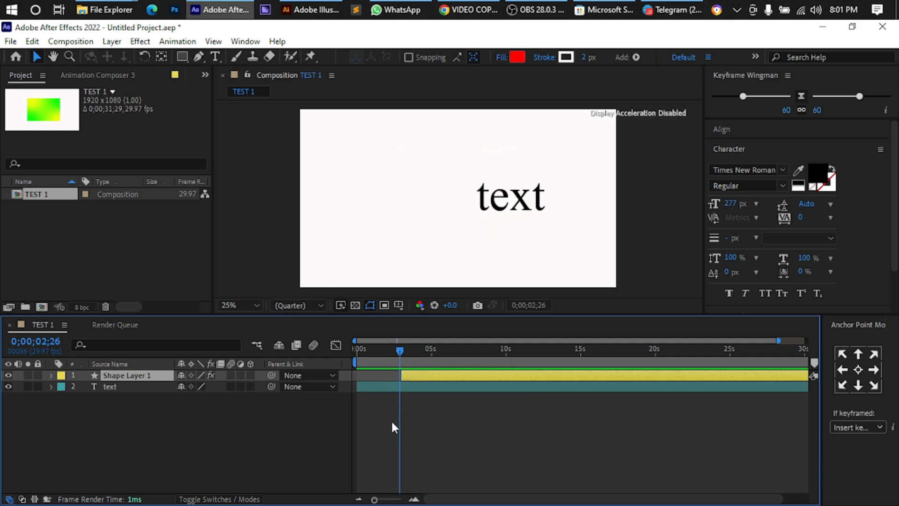
{"action": "scroll", "coordinate": [414, 405], "scroll_direction": "up", "scroll_amount": 5}
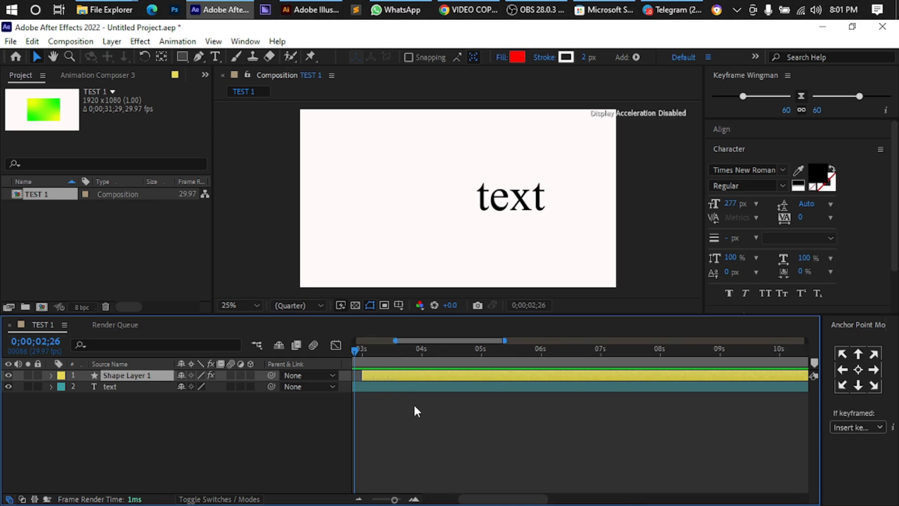
{"action": "left_click_drag", "start_coordinate": [482, 499], "coordinate": [453, 499]}
{"action": "scroll", "coordinate": [602, 414], "scroll_direction": "up", "scroll_amount": 2}
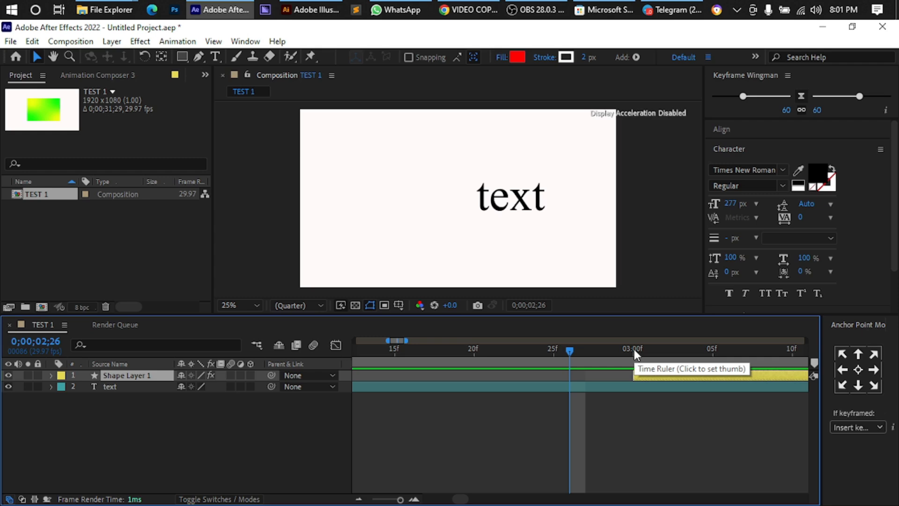
- Zoom the timeline out to the whole composition and back in until individual frames are marked around the current time
{"action": "scroll", "coordinate": [634, 349], "scroll_direction": "down", "scroll_amount": 10}
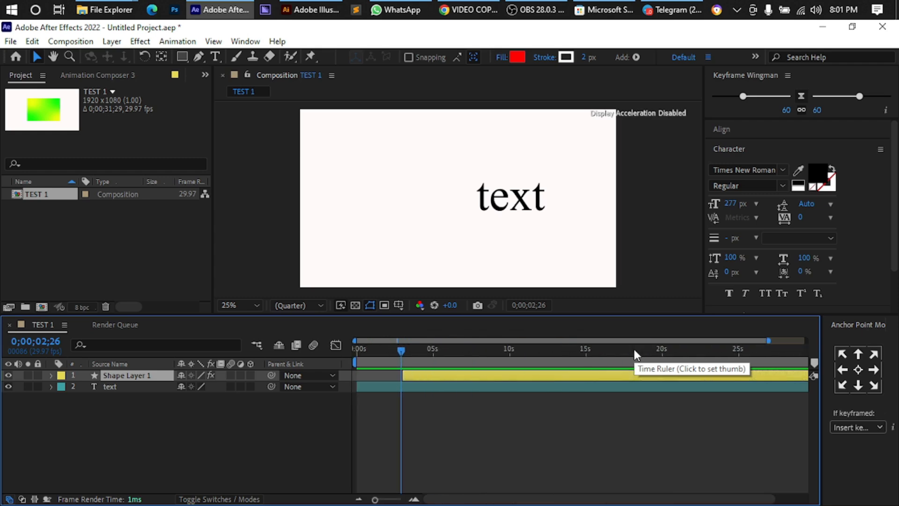
{"action": "scroll", "coordinate": [634, 349], "scroll_direction": "down", "scroll_amount": 2}
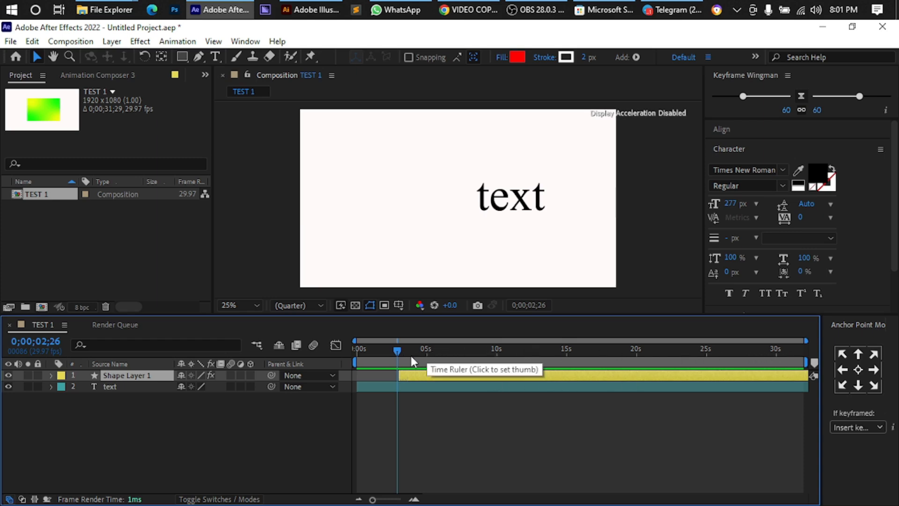
{"action": "scroll", "coordinate": [411, 360], "scroll_direction": "up", "scroll_amount": 2}
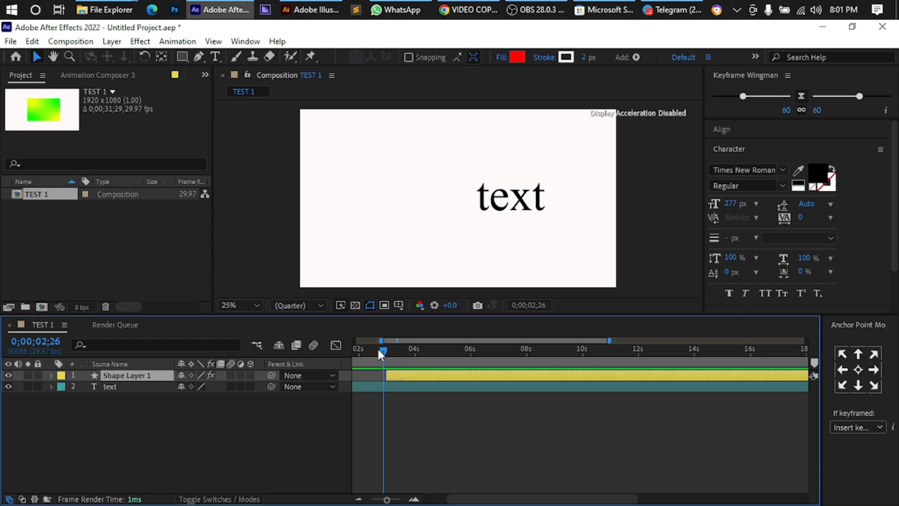
{"action": "scroll", "coordinate": [411, 356], "scroll_direction": "up", "scroll_amount": 3}
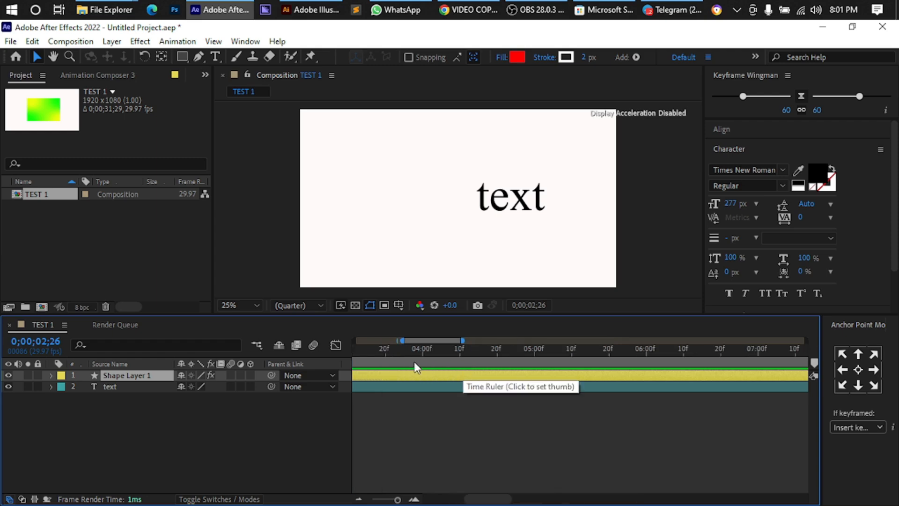
{"action": "scroll", "coordinate": [386, 349], "scroll_direction": "up", "scroll_amount": 2}
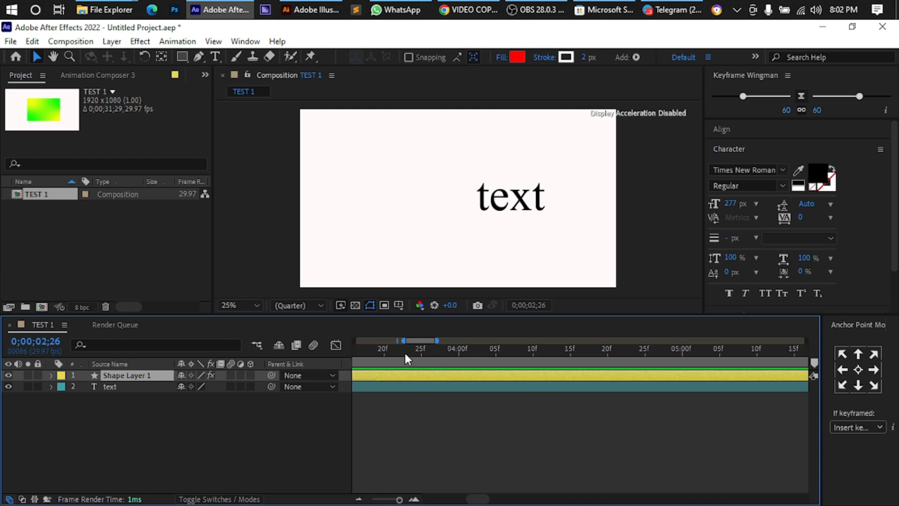
{"action": "scroll", "coordinate": [405, 351], "scroll_direction": "up", "scroll_amount": 3}
{"action": "scroll", "coordinate": [405, 351], "scroll_direction": "up", "scroll_amount": 2}
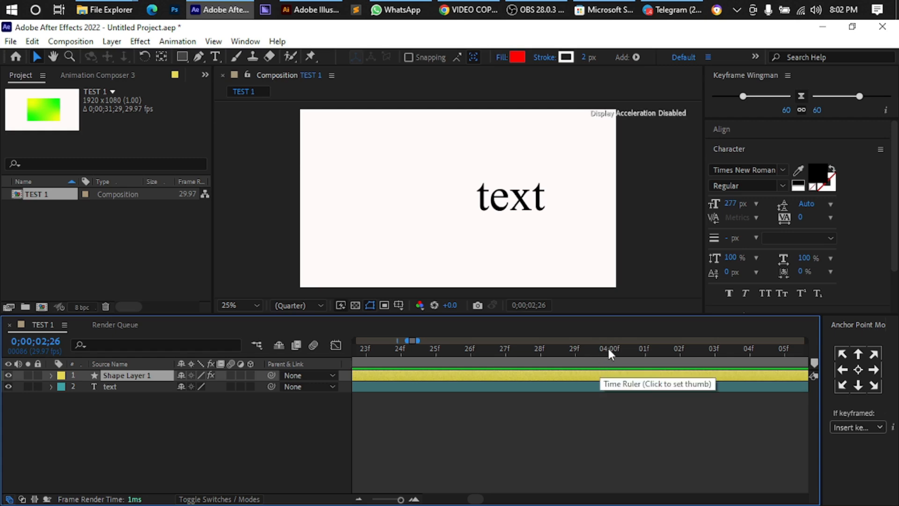
{"action": "mouse_move", "coordinate": [472, 500]}
{"action": "left_mouse_down"}
{"action": "mouse_move", "coordinate": [444, 501]}
{"action": "mouse_move", "coordinate": [469, 502]}
{"action": "mouse_move", "coordinate": [459, 504]}
{"action": "left_mouse_up"}
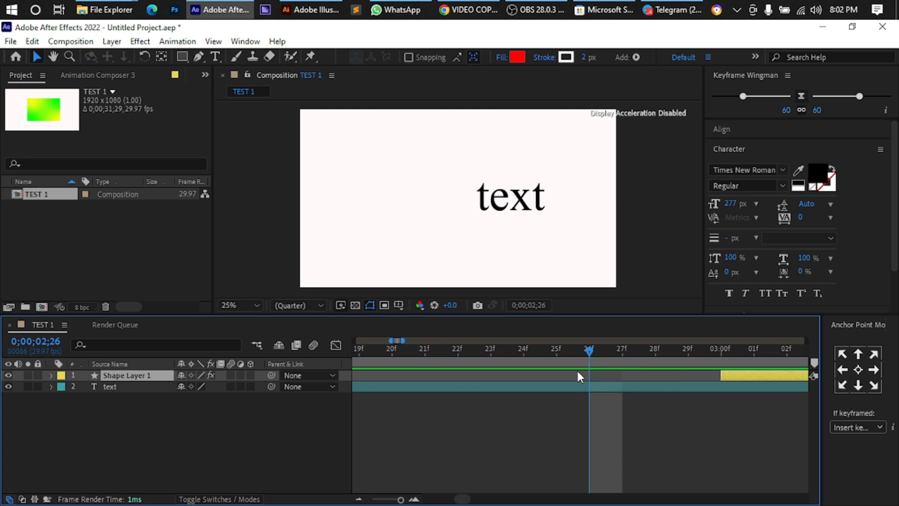
- Advance the current time one frame at a time to 0;00;03;00, where Shape Layer 1 starts
{"action": "key", "text": "Page_Down"}
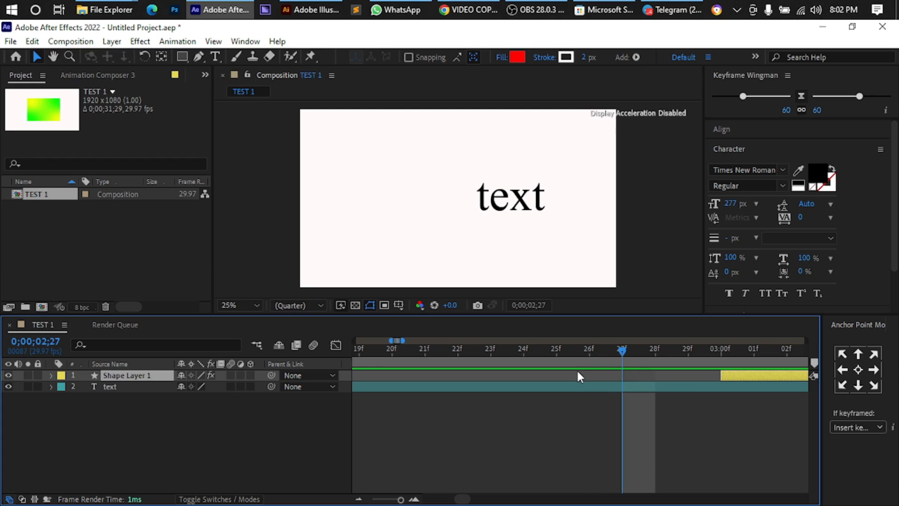
{"action": "key", "text": "Page_Down"}
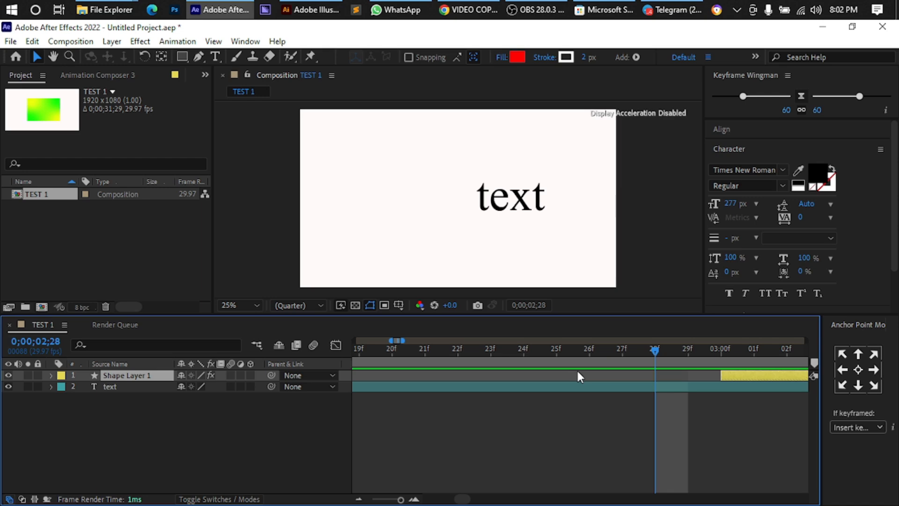
{"action": "key", "text": "Page_Down"}
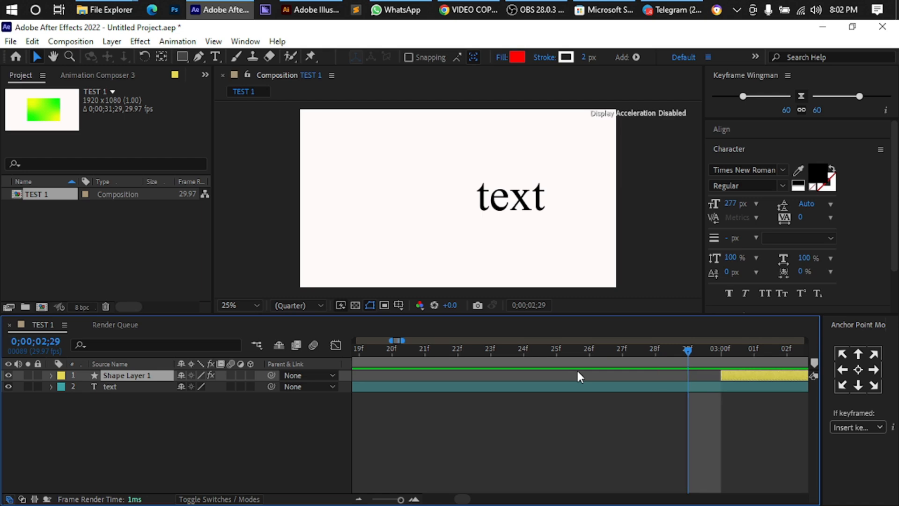
{"action": "key", "text": "Page_Down"}
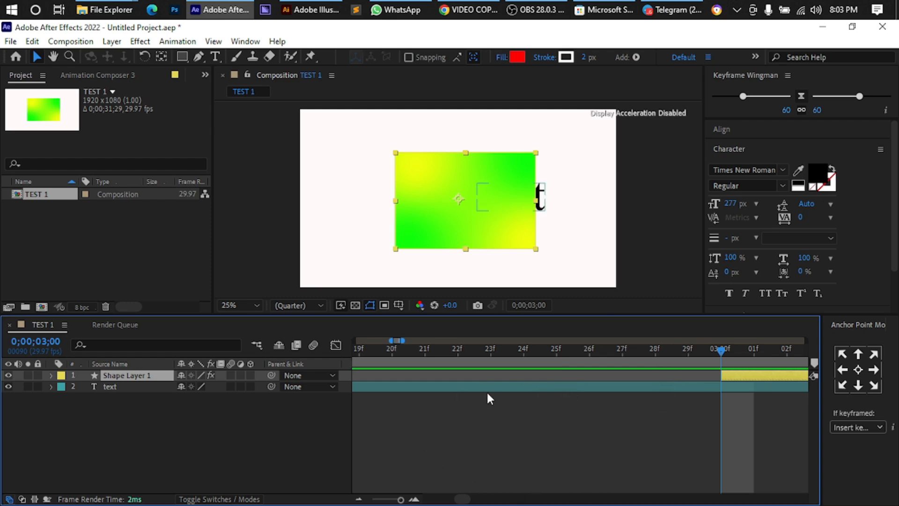
- Create a new solid layer of 1920 by 1080 px with the yellow-green color C6FF00
{"action": "right_click", "coordinate": [145, 428]}
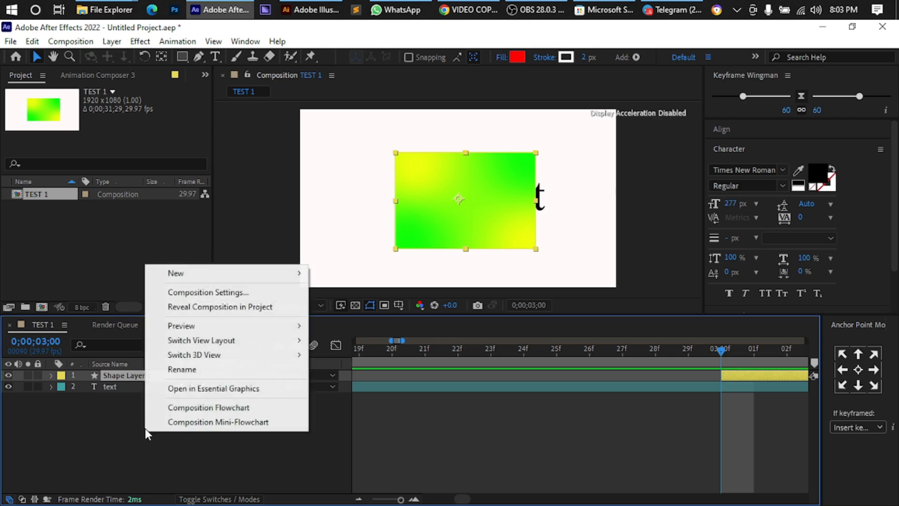
{"action": "mouse_move", "coordinate": [295, 273]}
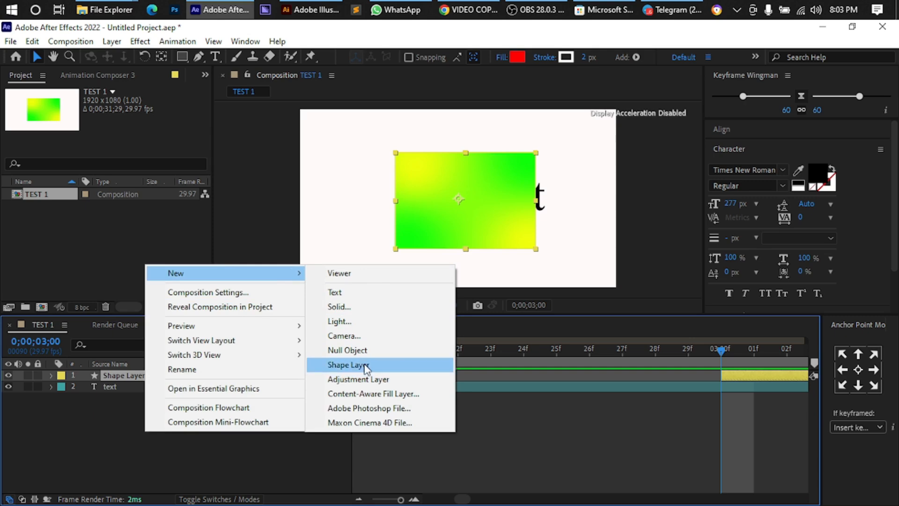
{"action": "left_click", "coordinate": [356, 310]}
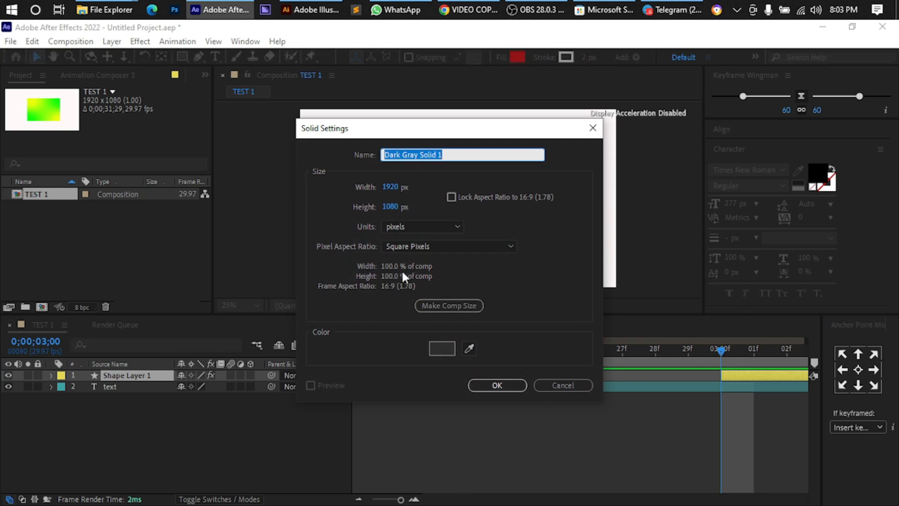
{"action": "left_click", "coordinate": [441, 349]}
{"action": "type", "text": "190101"}
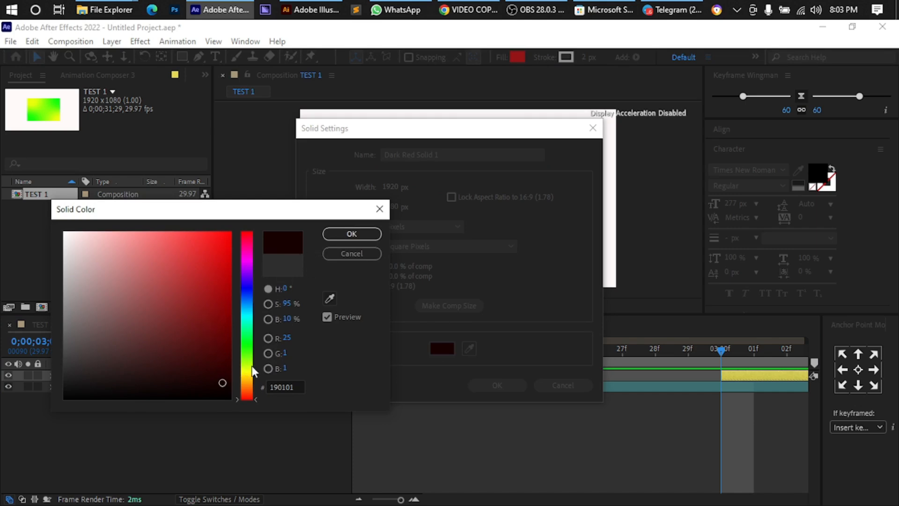
{"action": "left_click_drag", "start_coordinate": [243, 372], "coordinate": [244, 365]}
{"action": "left_click_drag", "start_coordinate": [223, 272], "coordinate": [239, 223]}
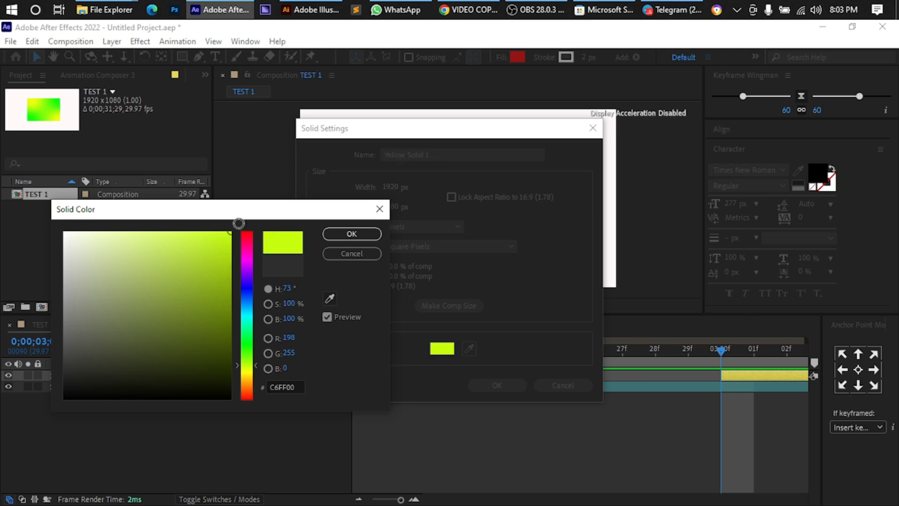
{"action": "left_click", "coordinate": [329, 232]}
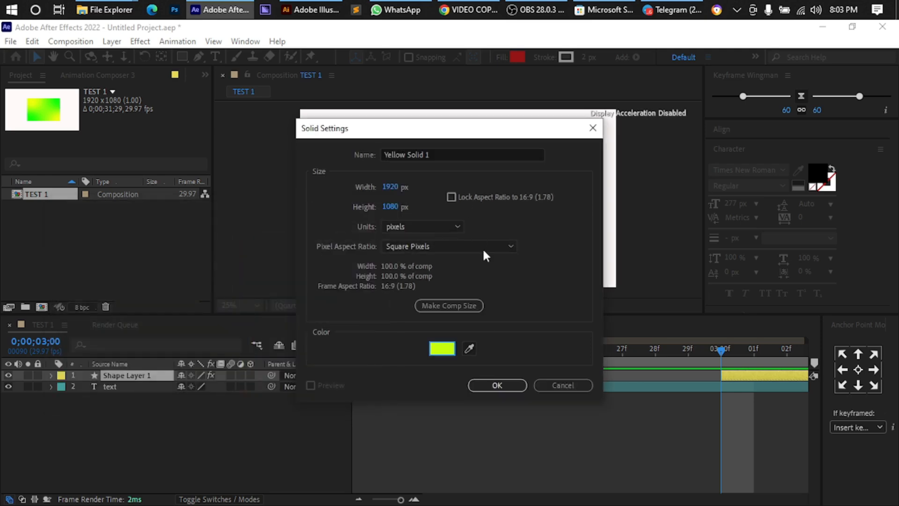
{"action": "left_click", "coordinate": [497, 385]}
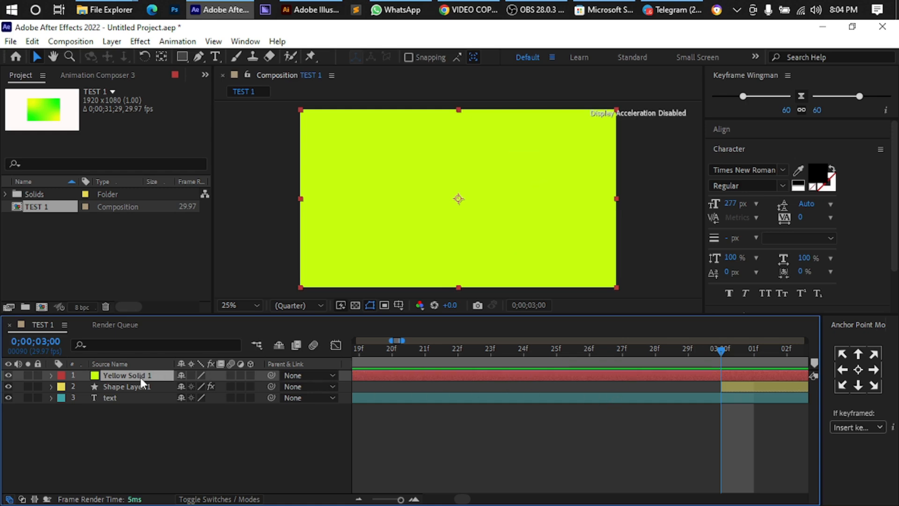
- Place the yellow solid beneath the text layer and shift it to start about half a second into the composition
{"action": "left_click_drag", "start_coordinate": [140, 377], "coordinate": [139, 404]}
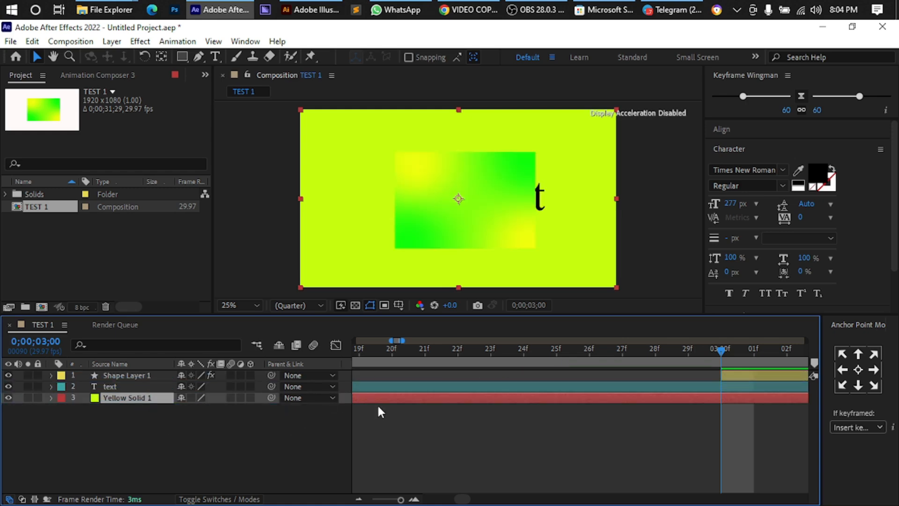
{"action": "left_click_drag", "start_coordinate": [468, 397], "coordinate": [577, 401]}
{"action": "scroll", "coordinate": [528, 433], "scroll_direction": "down", "scroll_amount": 7}
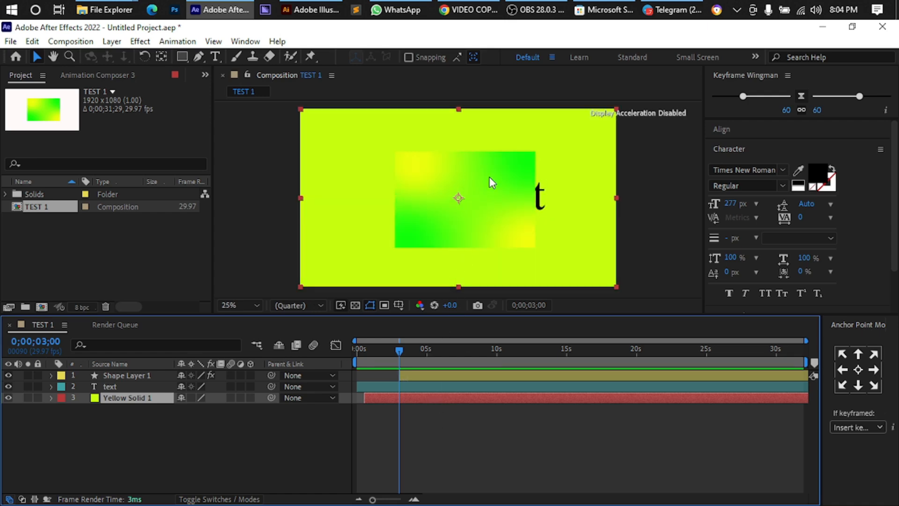
- Zoom the composition view out to 6.25% and back in to 25%
{"action": "key", "text": "comma"}
{"action": "key", "text": "comma"}
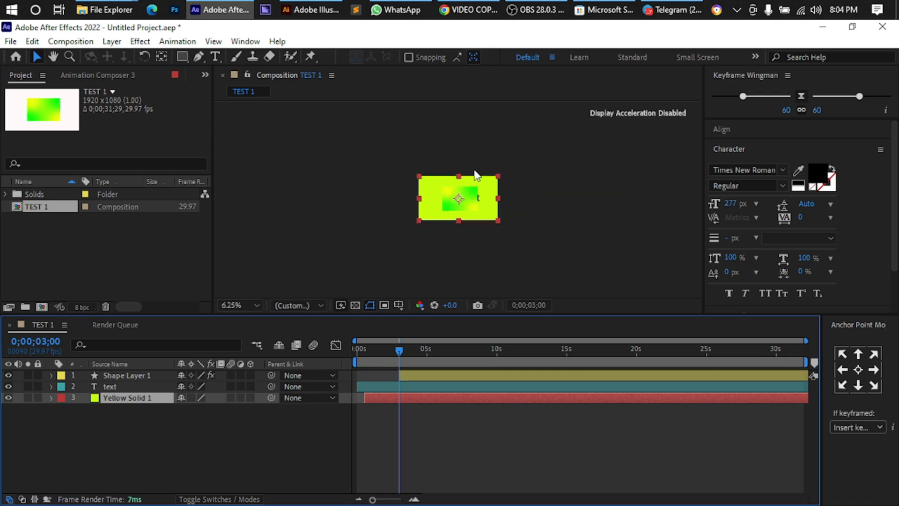
{"action": "scroll", "coordinate": [476, 175], "scroll_direction": "up", "scroll_amount": 4}
{"action": "scroll", "coordinate": [477, 176], "scroll_direction": "down", "scroll_amount": 3}
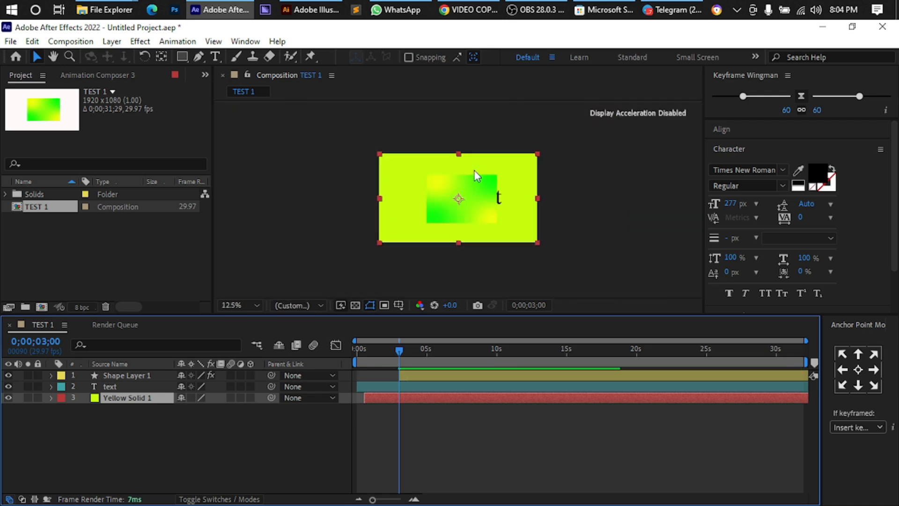
{"action": "scroll", "coordinate": [477, 177], "scroll_direction": "up", "scroll_amount": 3}
{"action": "key", "text": "comma"}
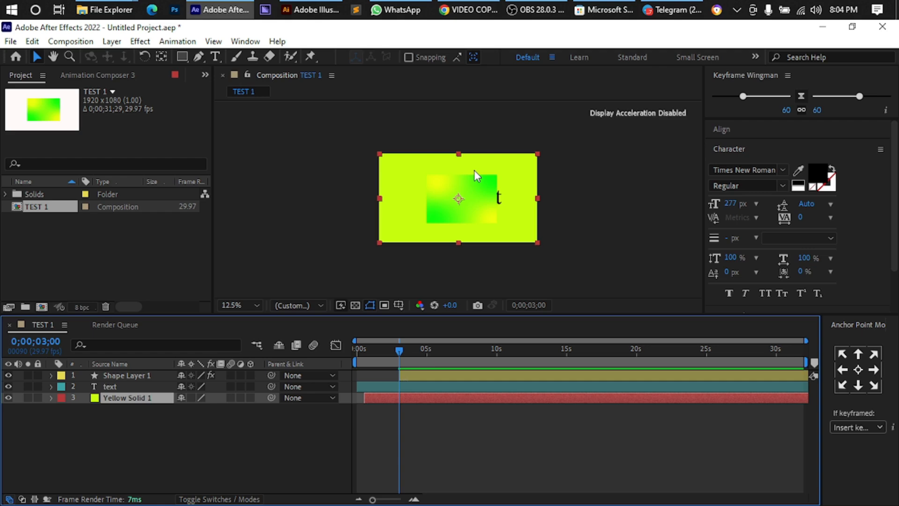
{"action": "key", "text": "period"}
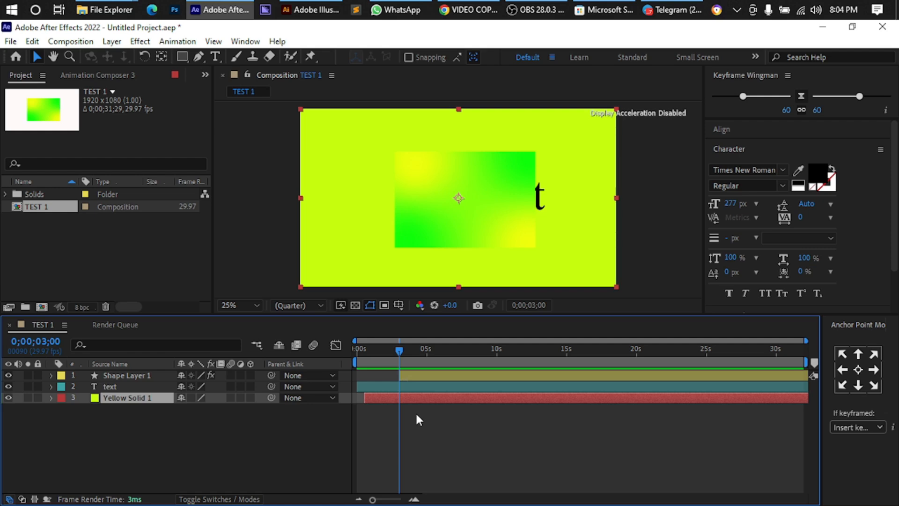
- Scrub the current time from 0;00;00;00 through 0;00;01;25 and 0;00;04;03 to 0;00;31;28 to examine when each layer appears
{"action": "scroll", "coordinate": [417, 415], "scroll_direction": "up", "scroll_amount": 5}
{"action": "scroll", "coordinate": [417, 415], "scroll_direction": "down", "scroll_amount": 5}
{"action": "left_click_drag", "start_coordinate": [398, 347], "coordinate": [350, 346]}
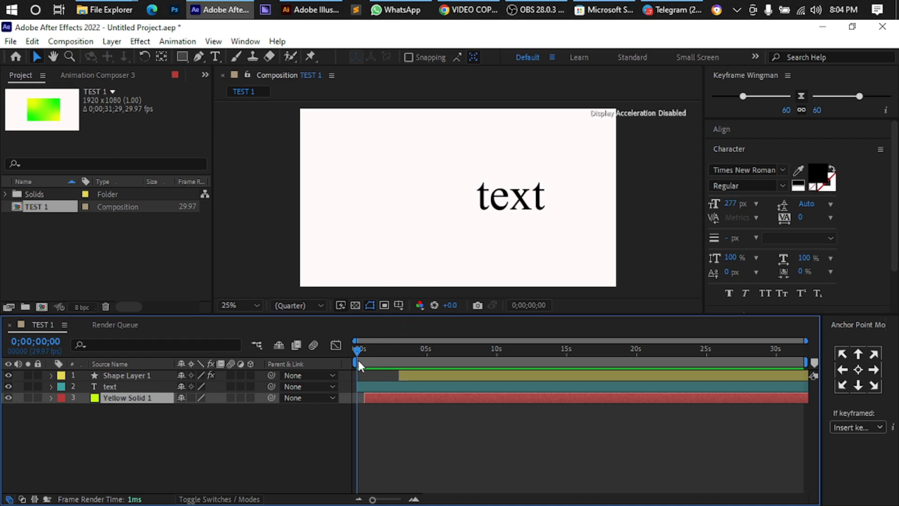
{"action": "left_click_drag", "start_coordinate": [357, 350], "coordinate": [363, 358]}
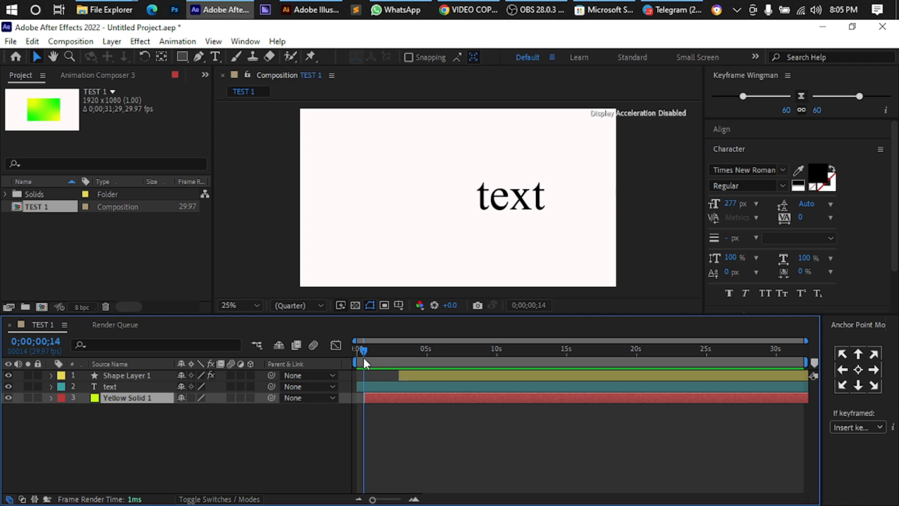
{"action": "left_click_drag", "start_coordinate": [363, 358], "coordinate": [382, 381]}
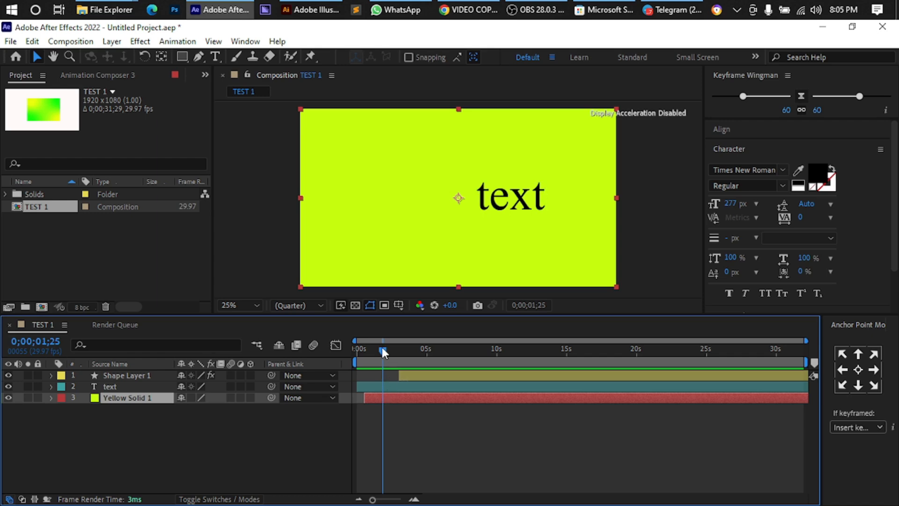
{"action": "left_click_drag", "start_coordinate": [383, 352], "coordinate": [414, 362]}
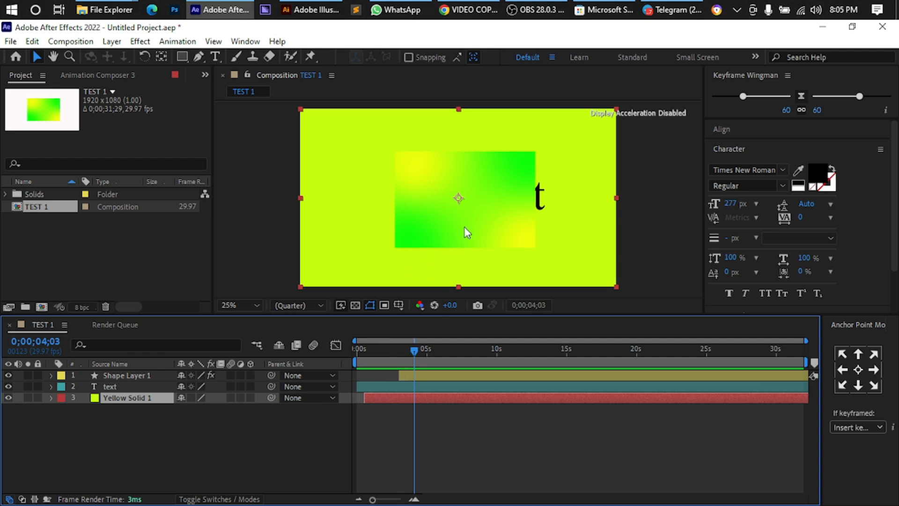
{"action": "left_click_drag", "start_coordinate": [417, 350], "coordinate": [817, 350]}
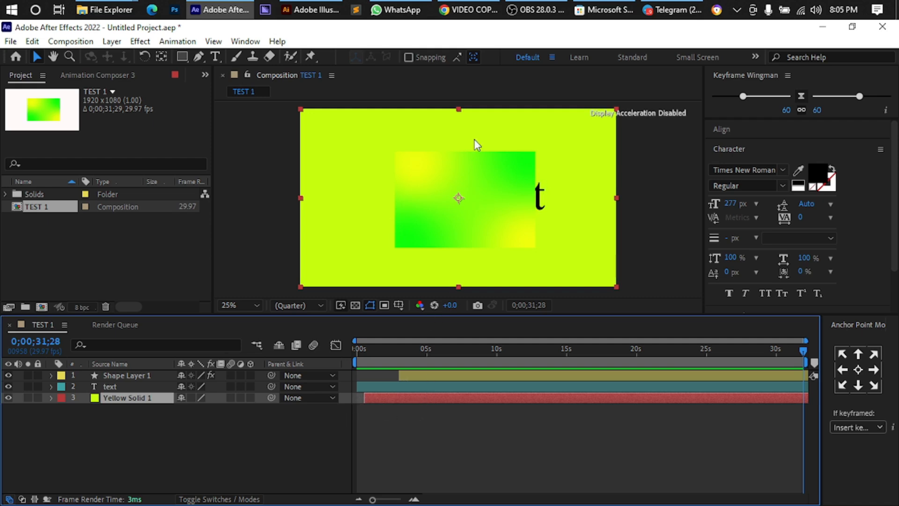
{"action": "left_click", "coordinate": [538, 10]}
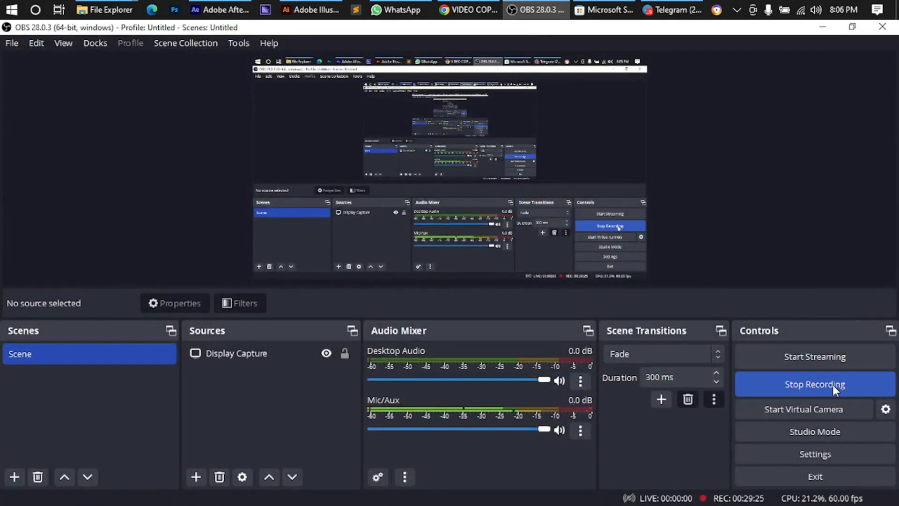